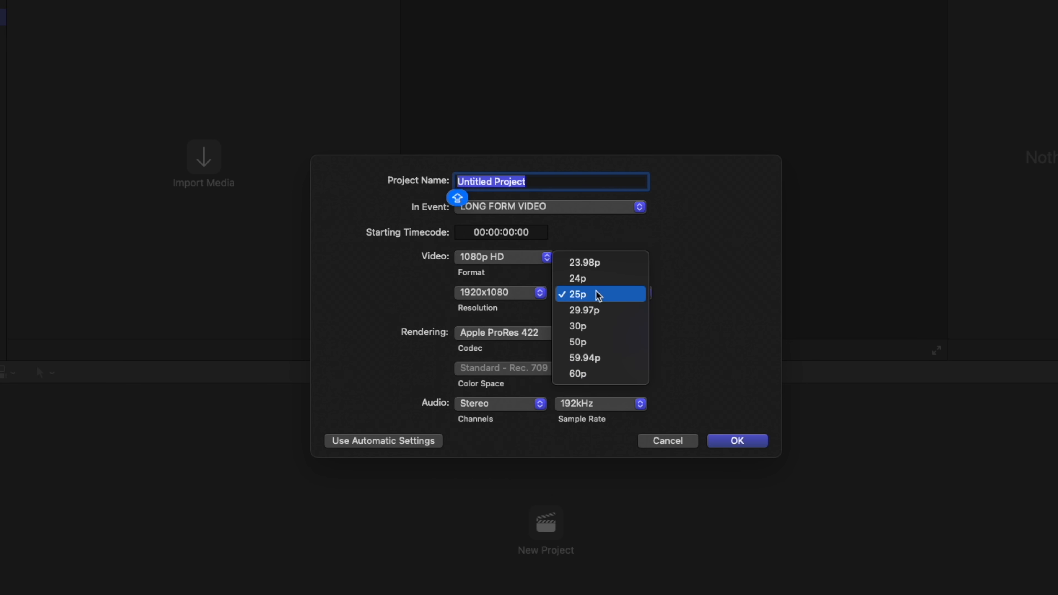
Create a project in the LONG FORM VIDEO event with 1080p HD format, 1920x1080 resolution and 25p rate, and view its properties.
left_click(596, 295)
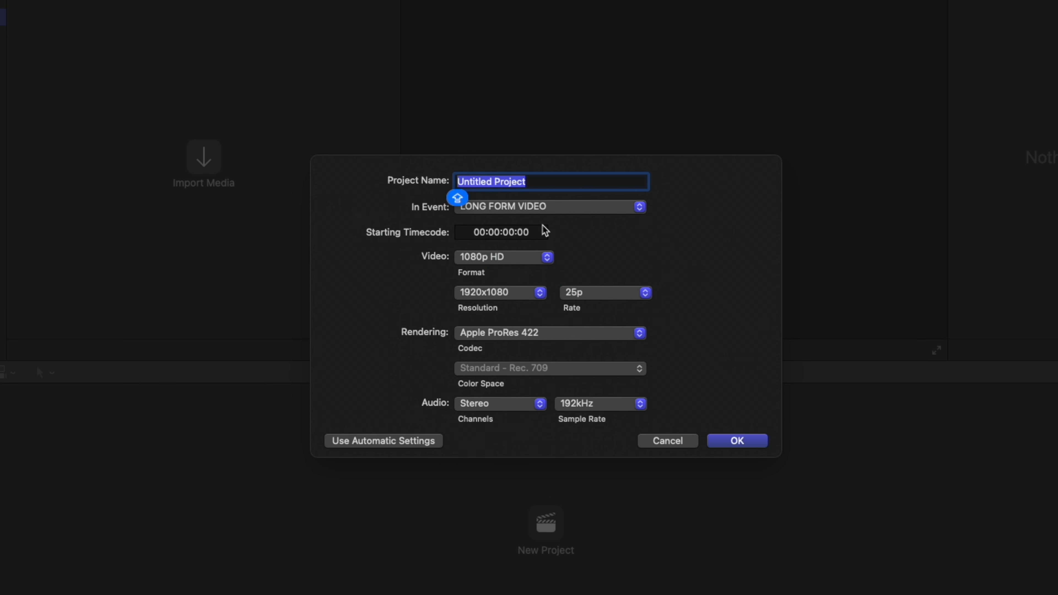
left_click(504, 297)
left_click(504, 294)
left_click(730, 443)
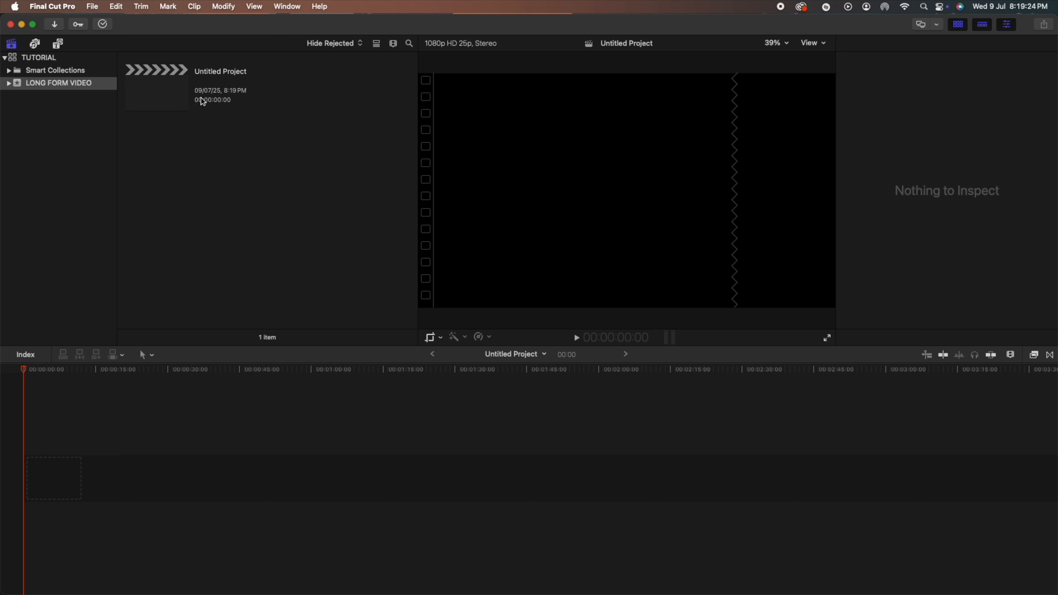
left_click(168, 108)
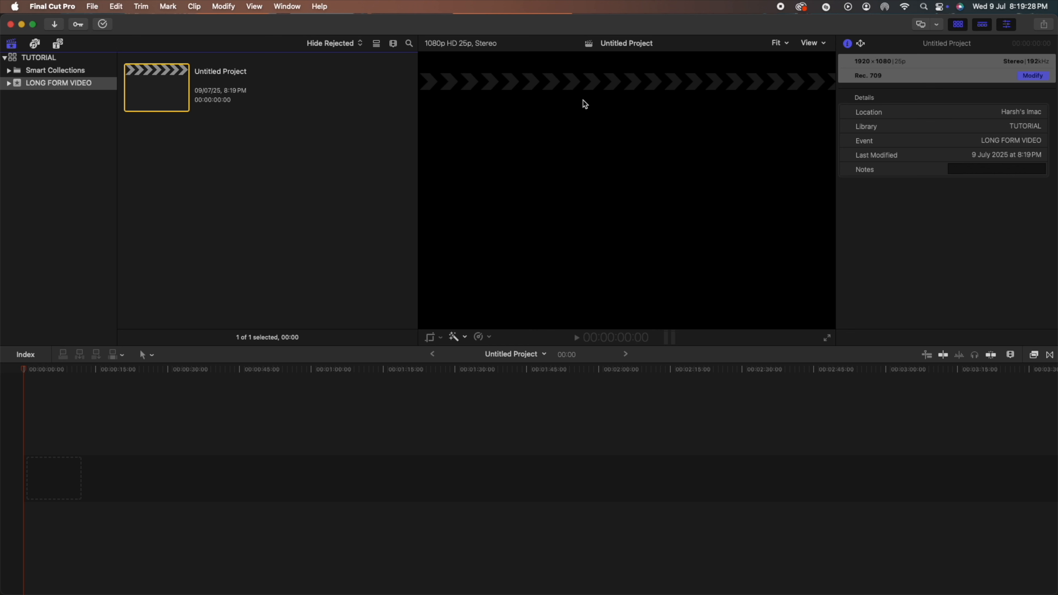
left_click(144, 146)
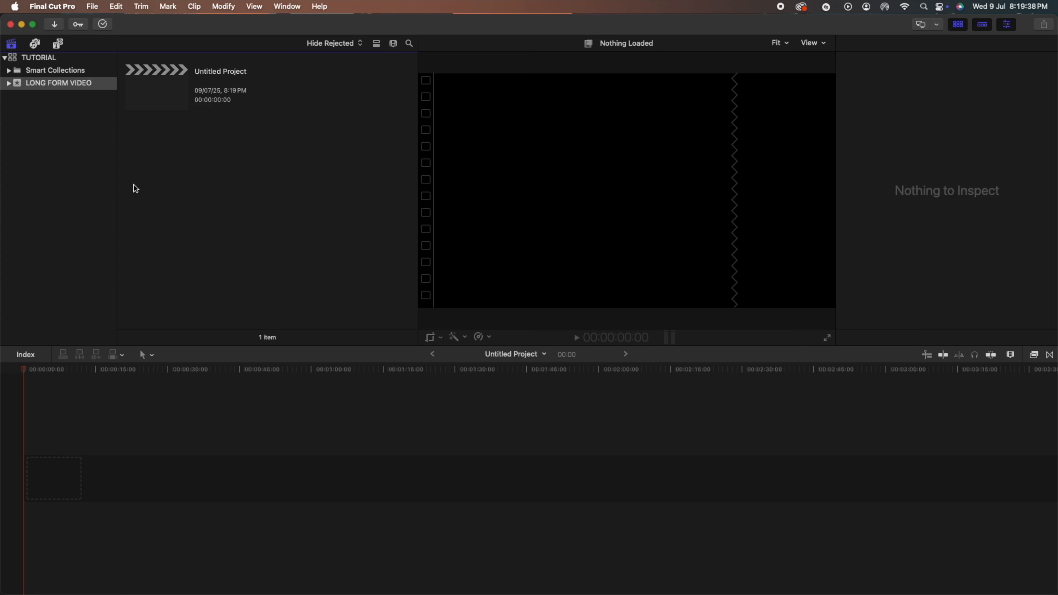
left_click(95, 7)
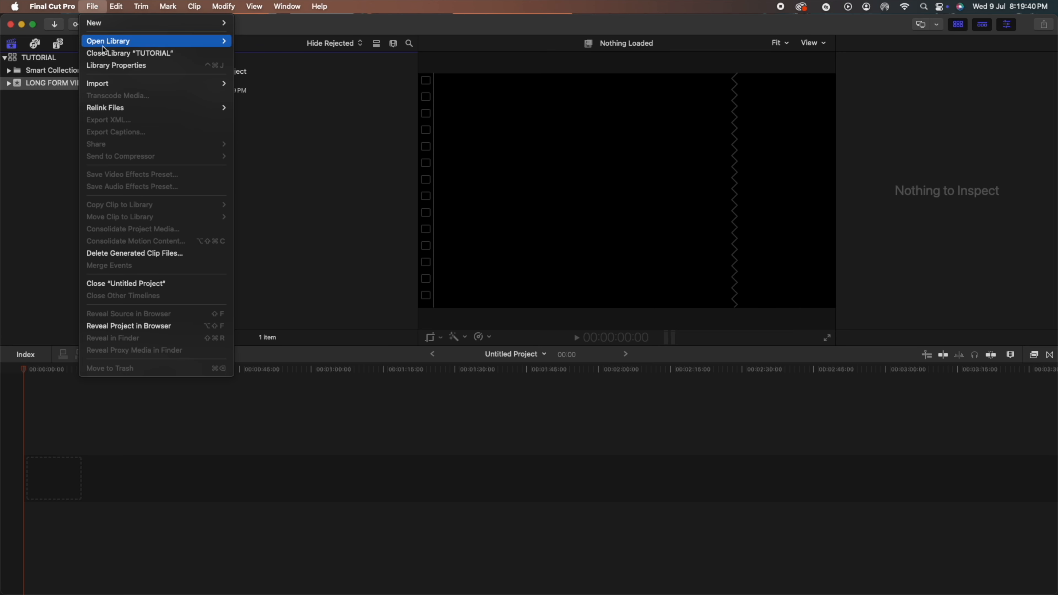
mouse_move(102, 83)
left_click(269, 82)
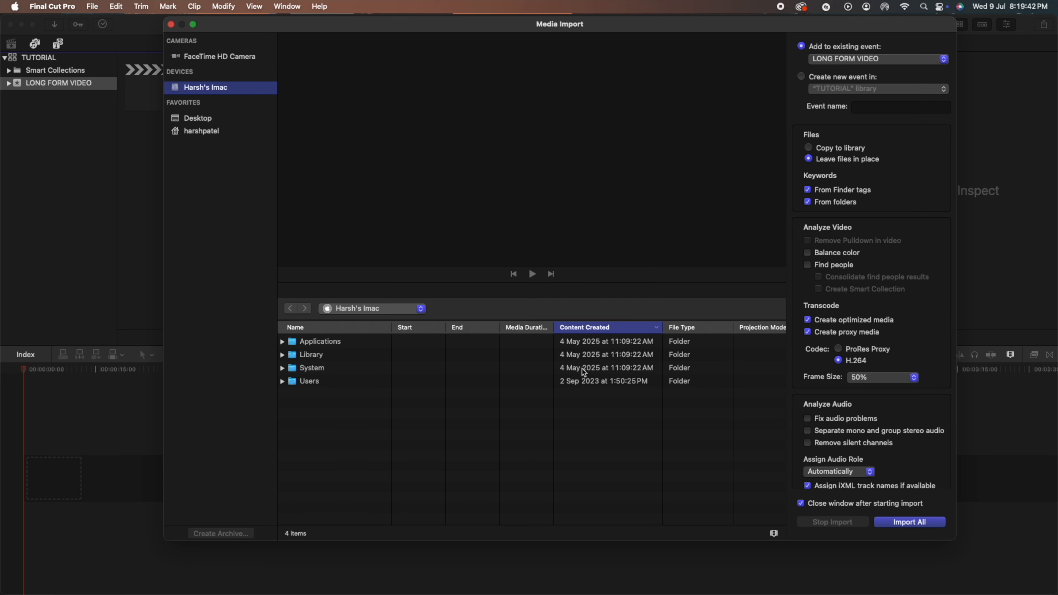
left_click(171, 25)
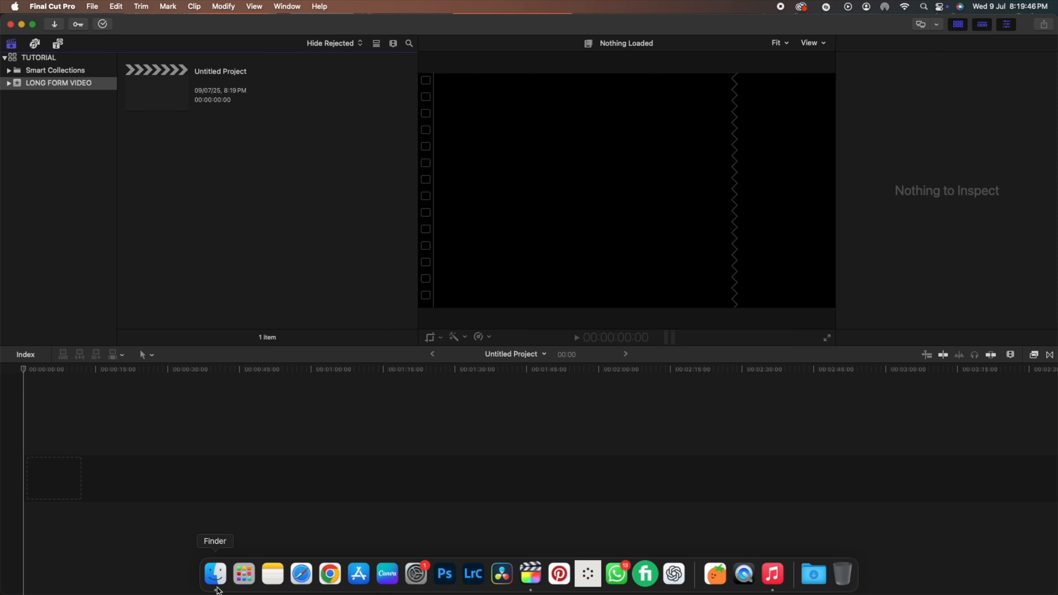
Switch to Finder and import all music and video files from the HPPF folder, inside desktop folder 1, into the event.
left_click(218, 588)
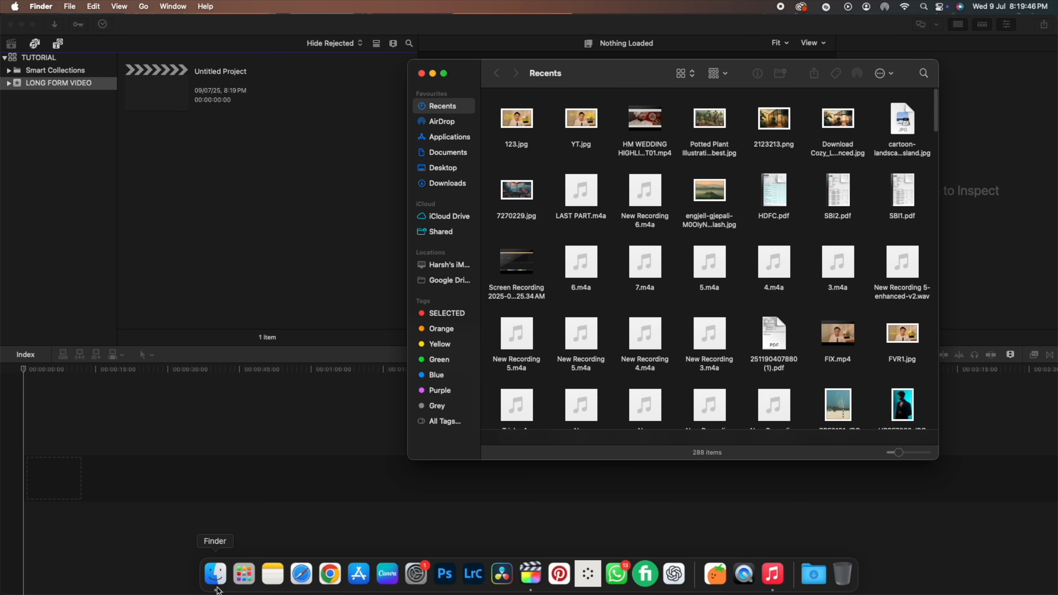
left_click(445, 171)
double_click(514, 132)
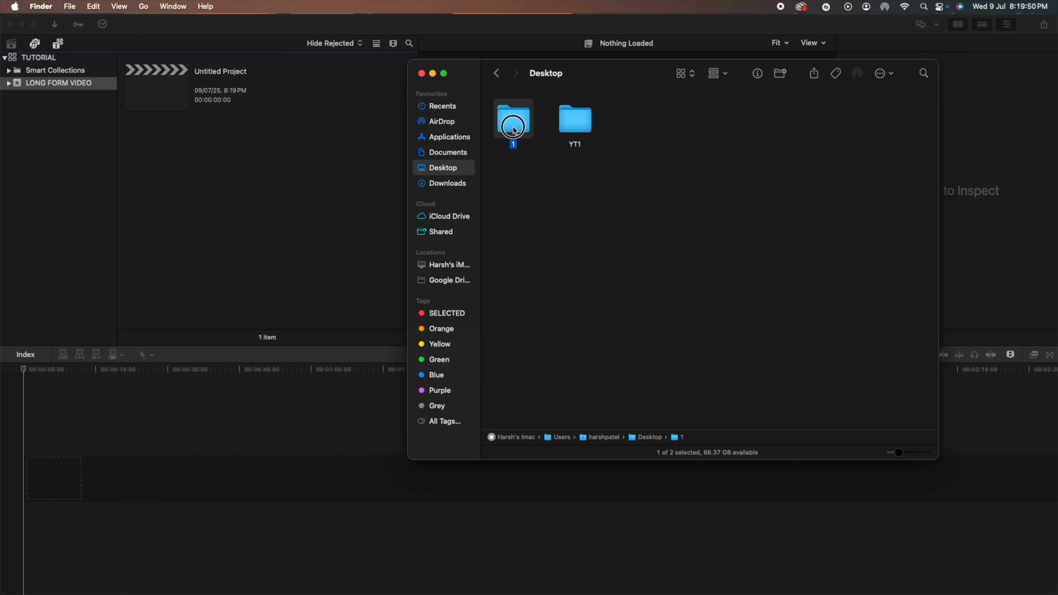
double_click(515, 132)
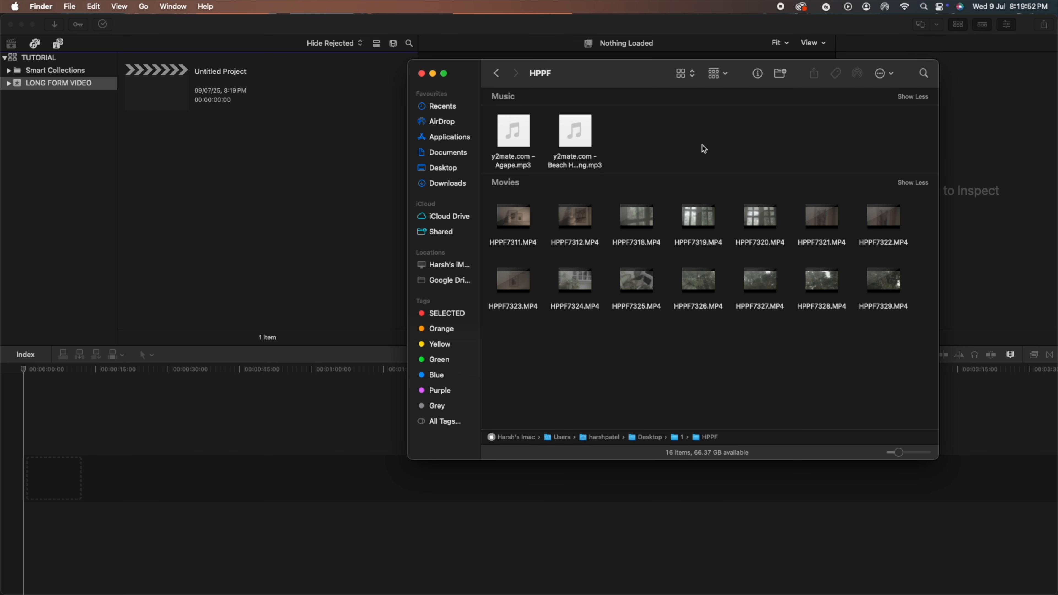
left_click_drag(860, 141, 174, 275)
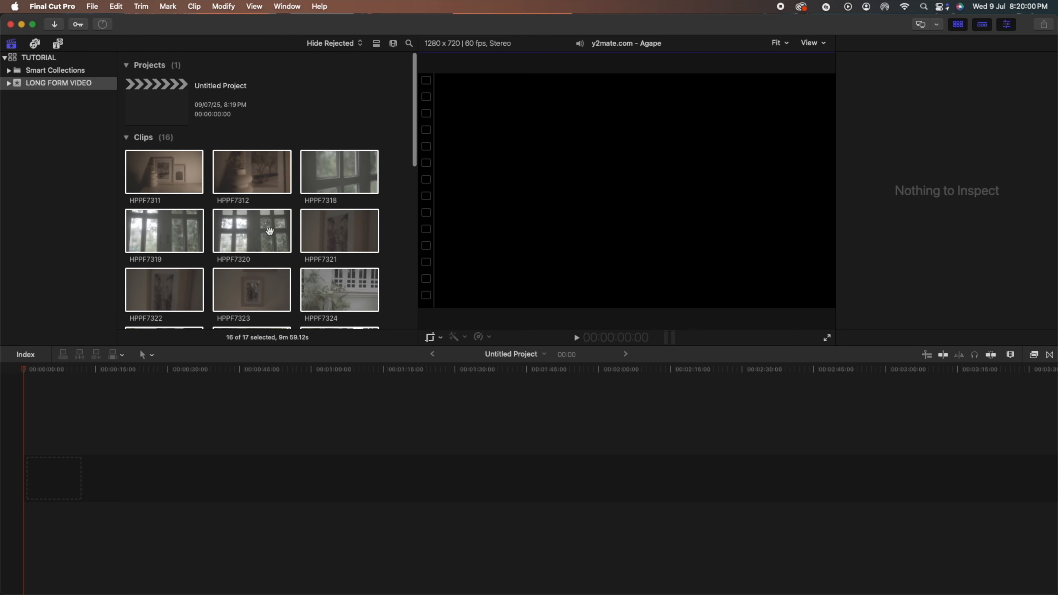
Look through the imported video and audio clips in the LONG FORM VIDEO event.
scroll(267, 250, "down", 5)
left_click(395, 172)
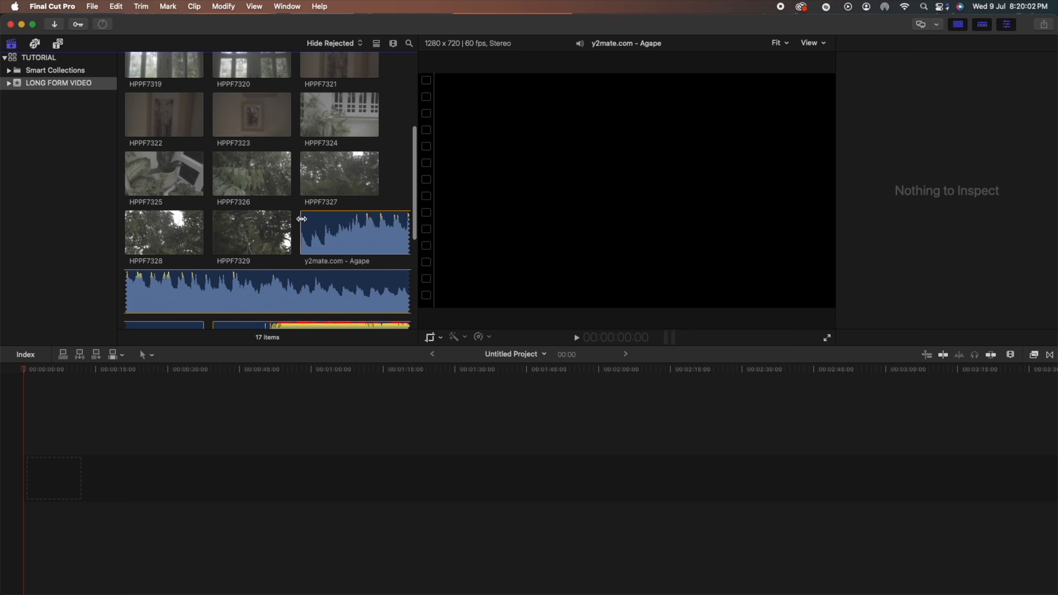
scroll(292, 229, "down", 3)
scroll(267, 241, "up", 10)
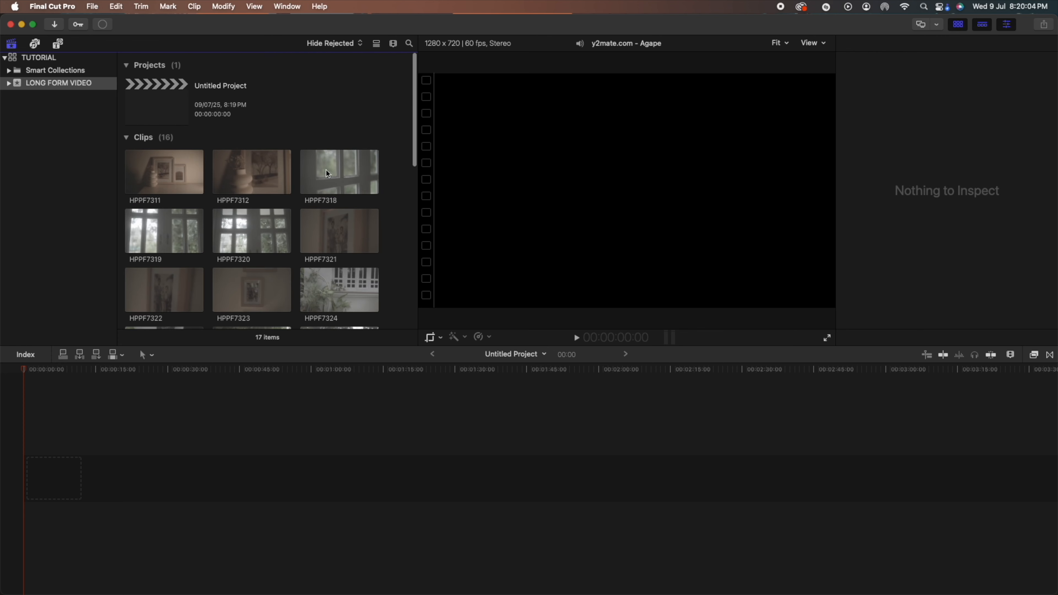
scroll(259, 196, "down", 3)
scroll(208, 213, "up", 3)
scroll(191, 218, "down", 5)
scroll(209, 234, "up", 6)
scroll(224, 247, "down", 8)
scroll(223, 247, "up", 8)
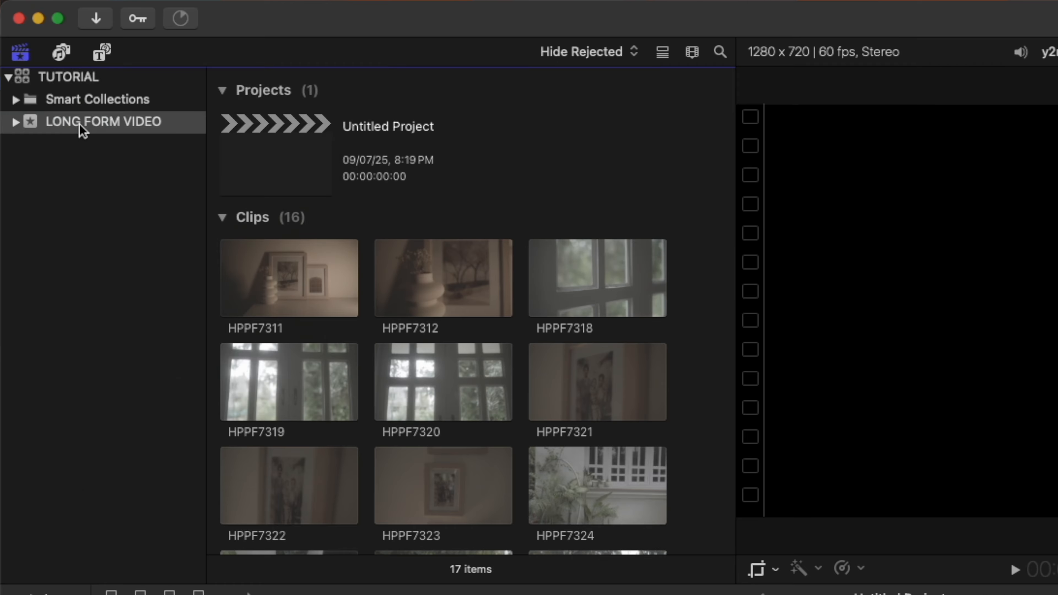
Add a keyword collection named FOOTAGE to the LONG FORM VIDEO event.
right_click(45, 85)
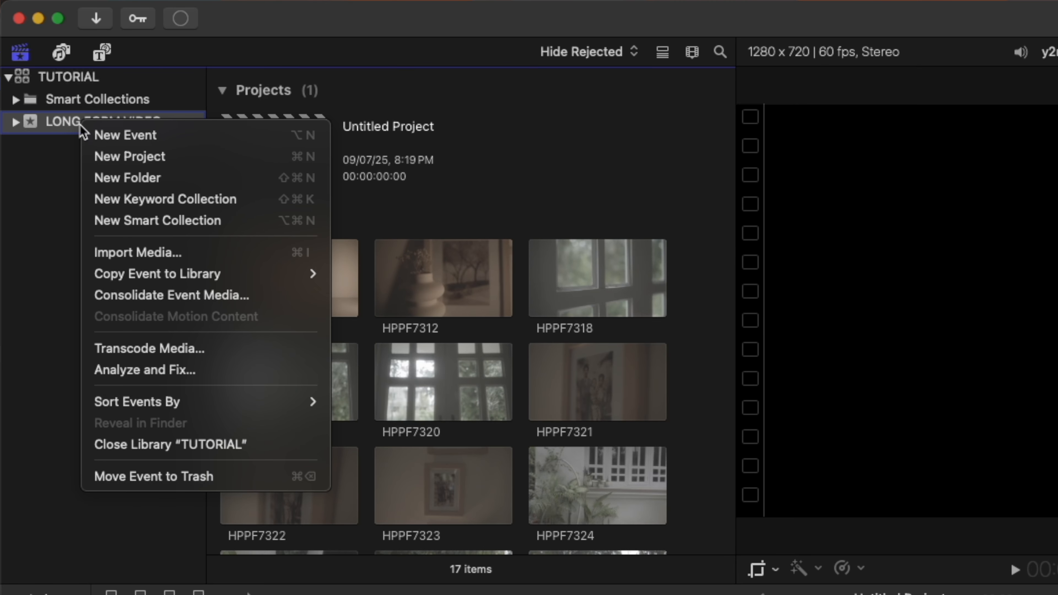
left_click(97, 199)
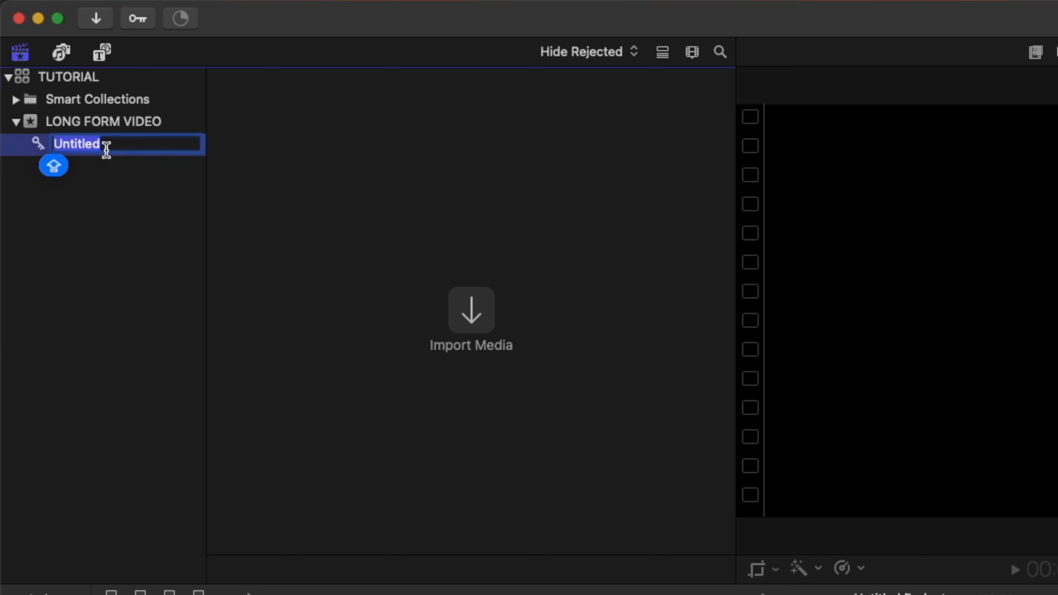
key("Return")
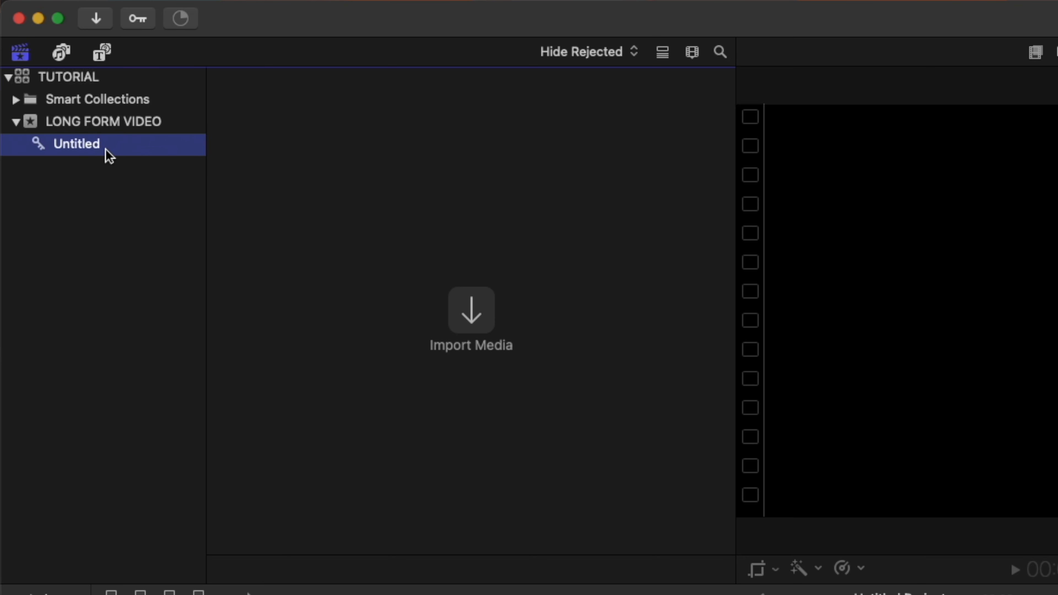
left_click(107, 151)
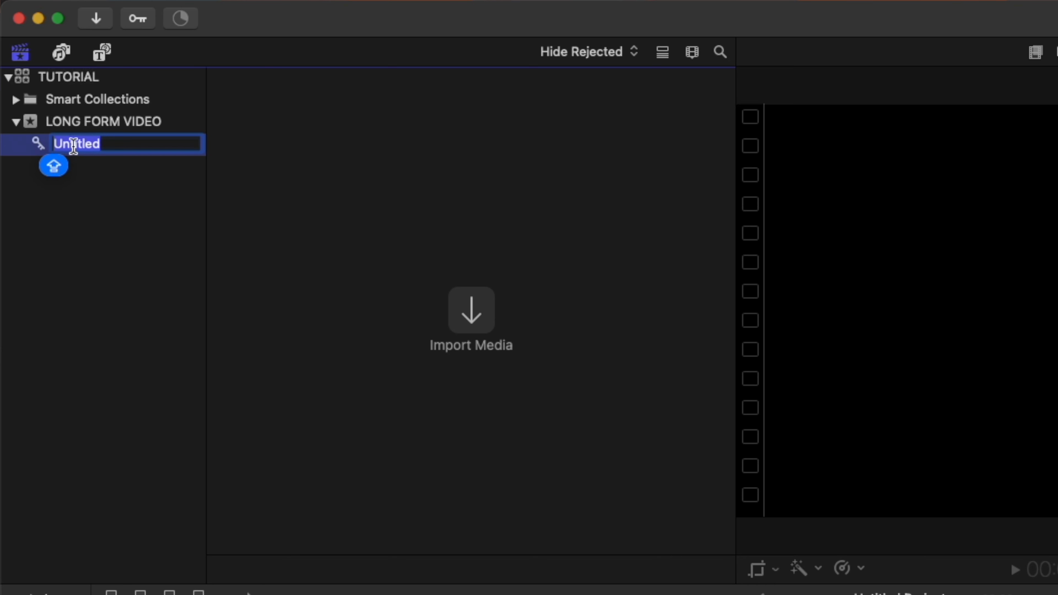
type("FOOTAGE")
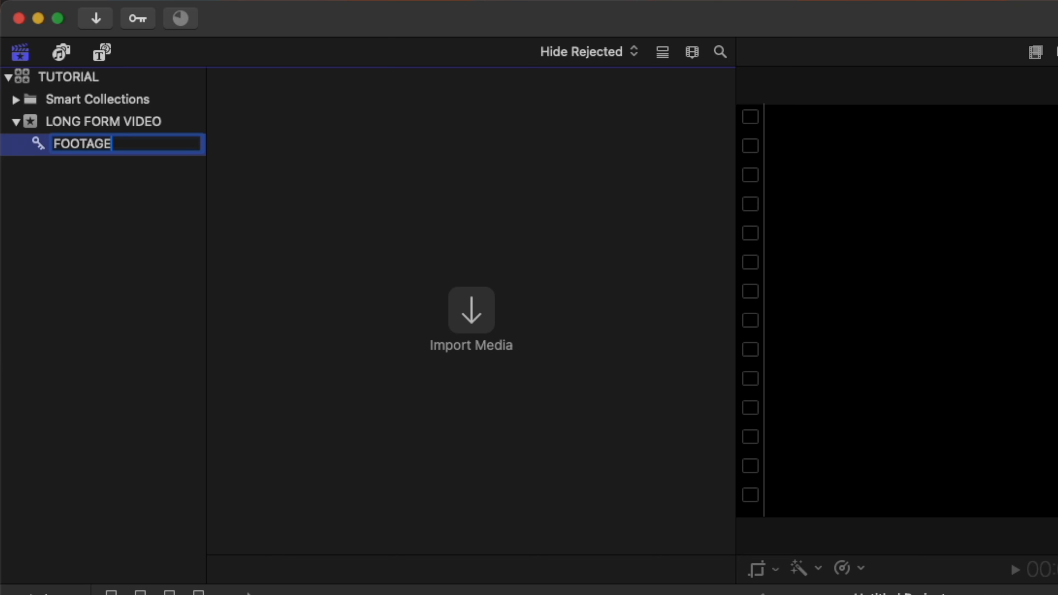
key("Return")
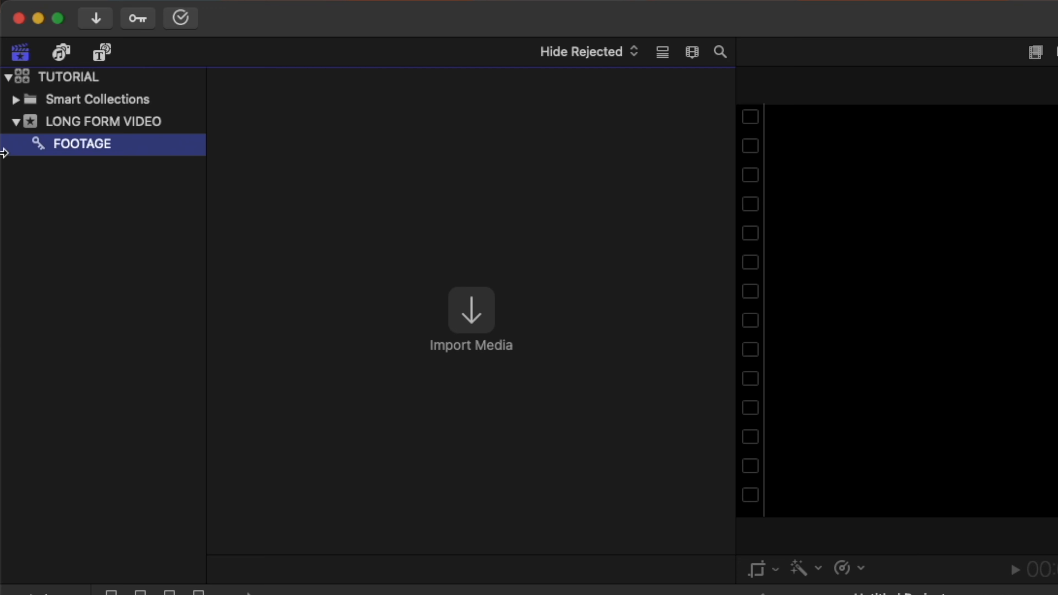
Add a second keyword collection named AUDIO to the LONG FORM VIDEO event.
right_click(73, 125)
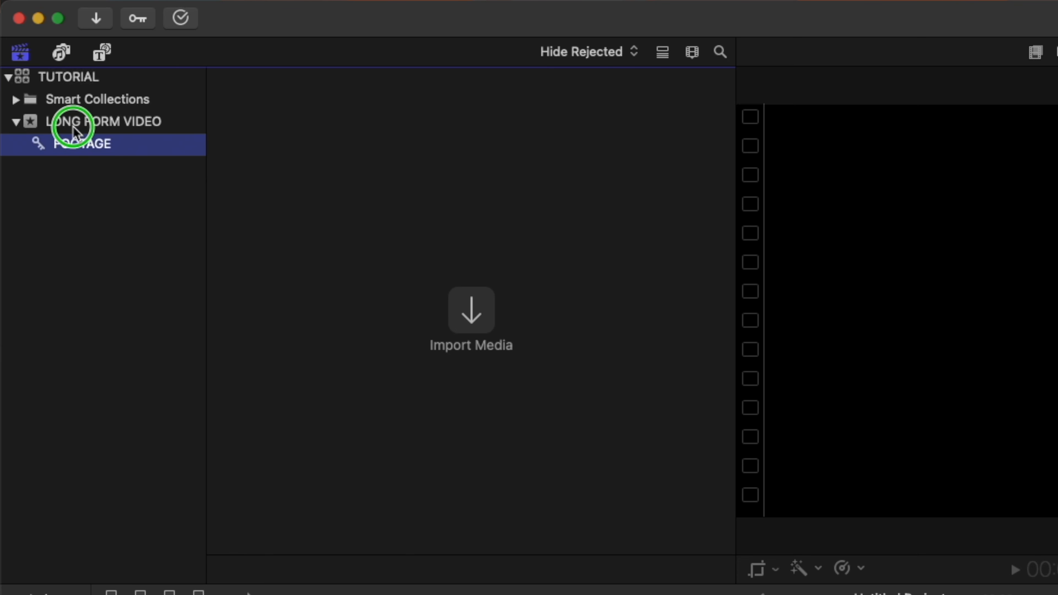
left_click(96, 202)
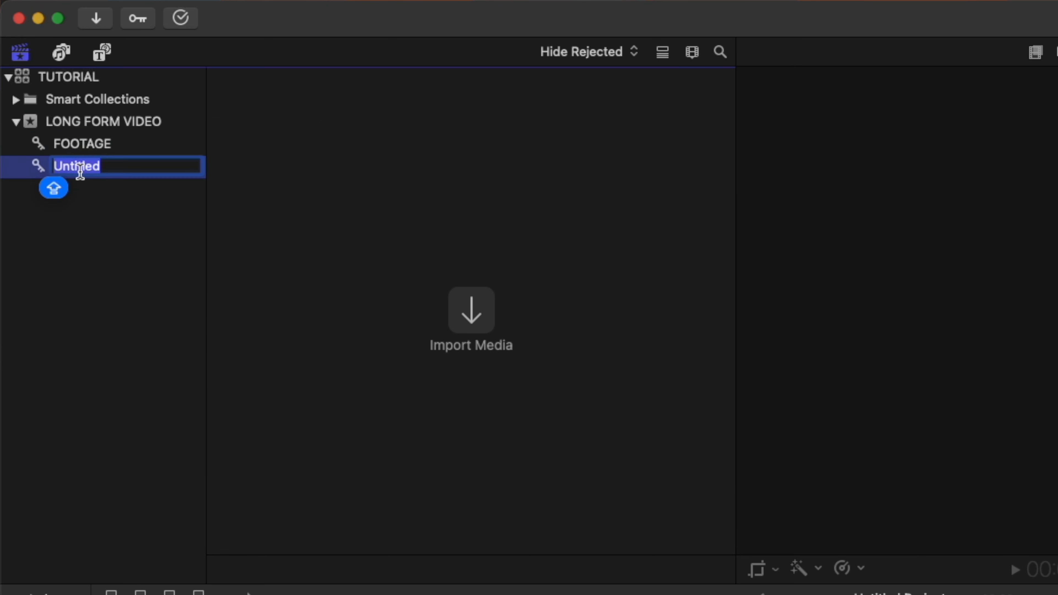
type("AU")
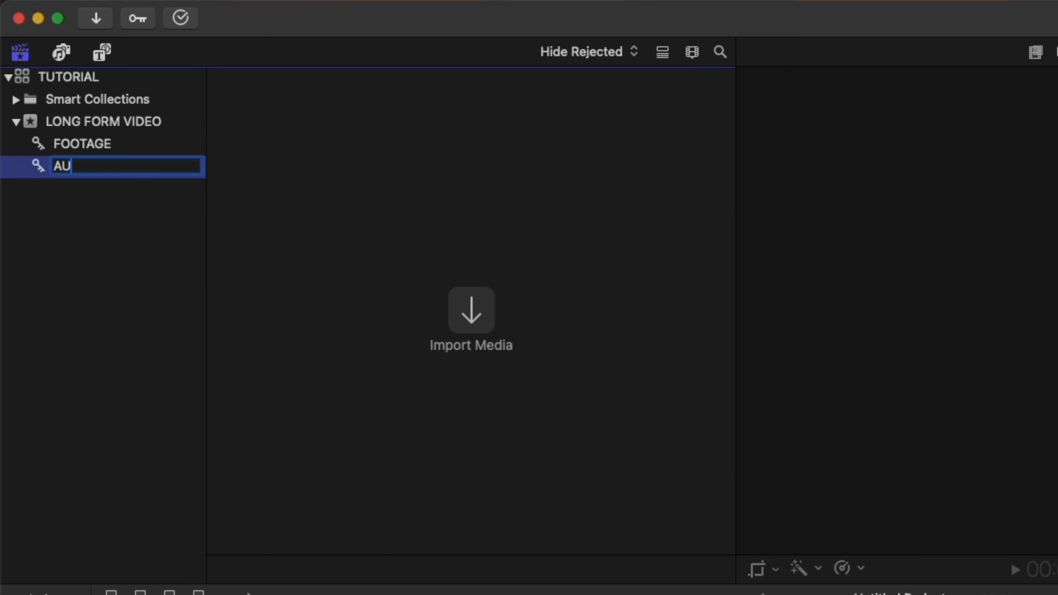
type("DIO")
key("Return")
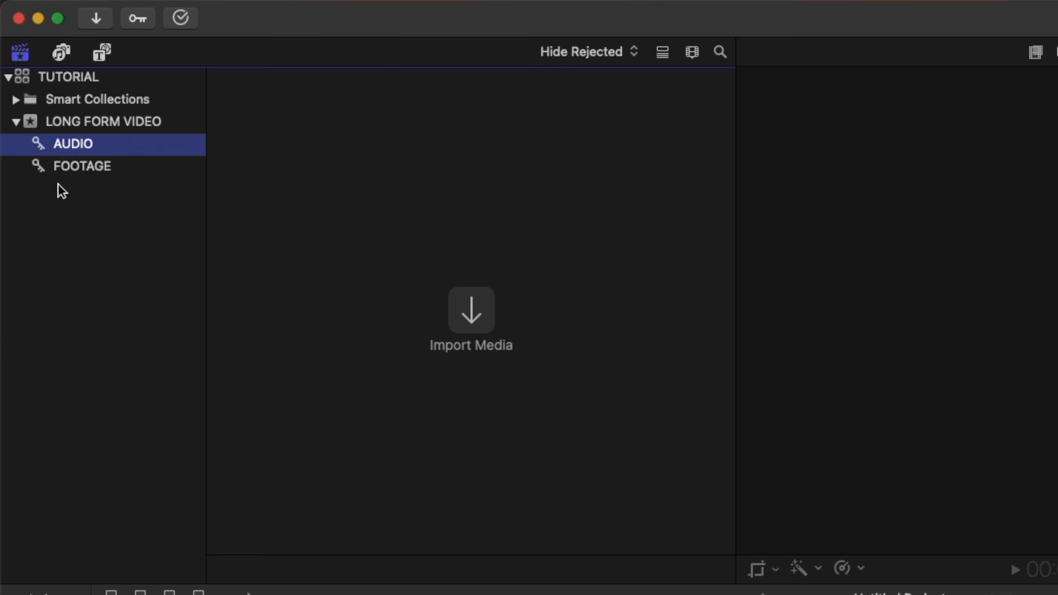
Assign all the event's video clips, HPPF7311 to HPPF7329, to the FOOTAGE keyword collection and check that collection.
left_click(75, 172)
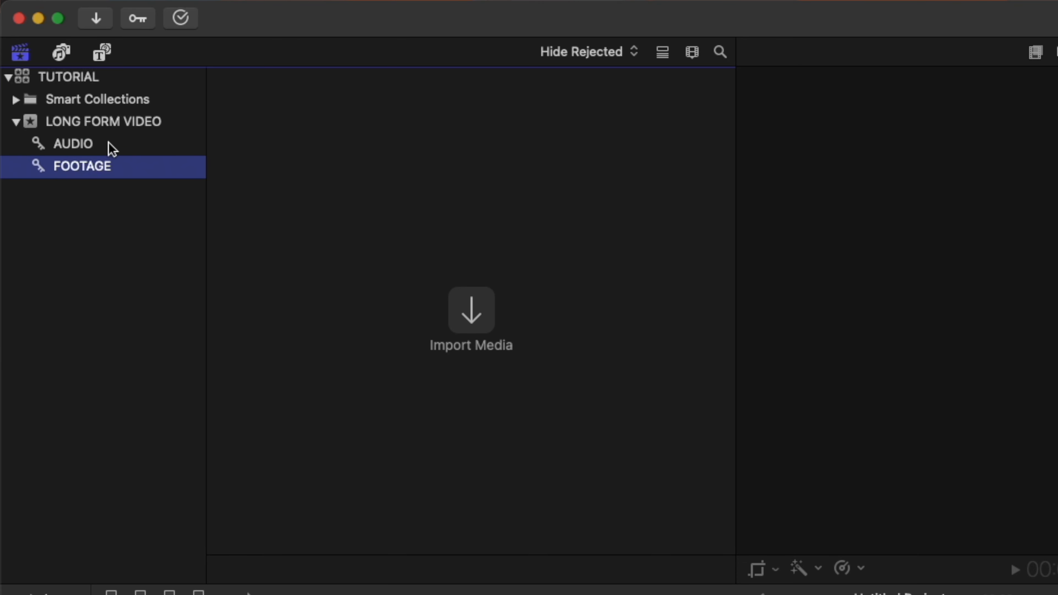
left_click(109, 127)
scroll(591, 225, "up", 5)
left_click_drag(685, 264, 232, 254)
left_click(432, 362, "super")
left_click(282, 341, "super")
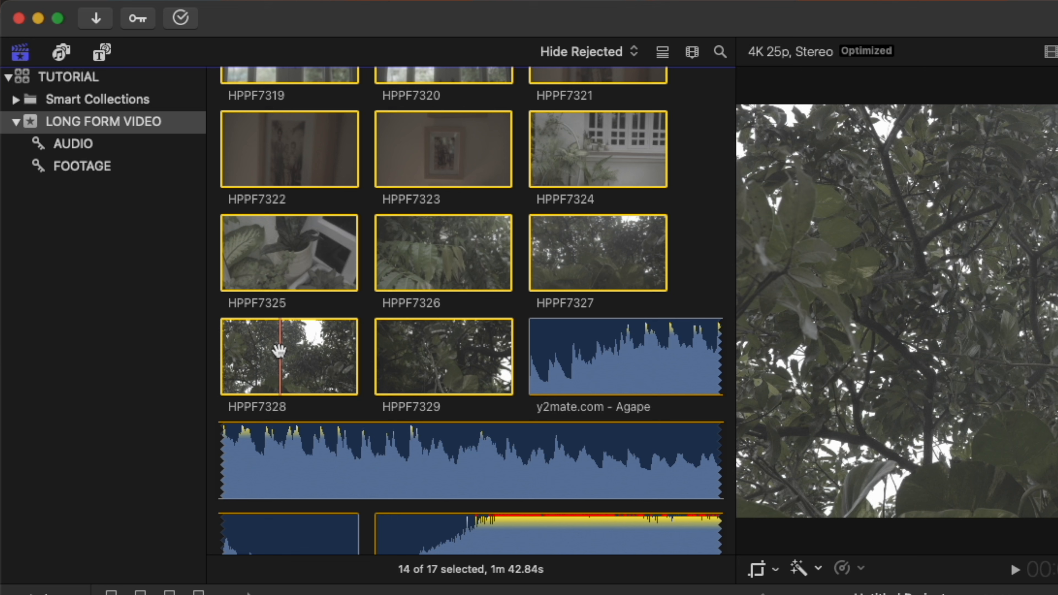
left_click_drag(282, 341, 100, 173)
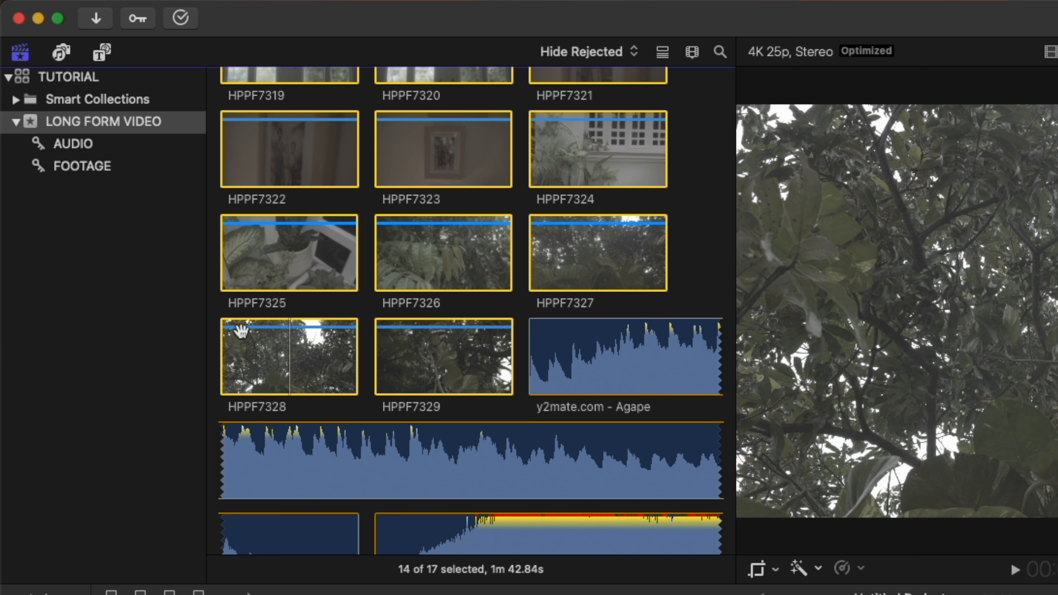
left_click(102, 172)
scroll(475, 246, "up", 3)
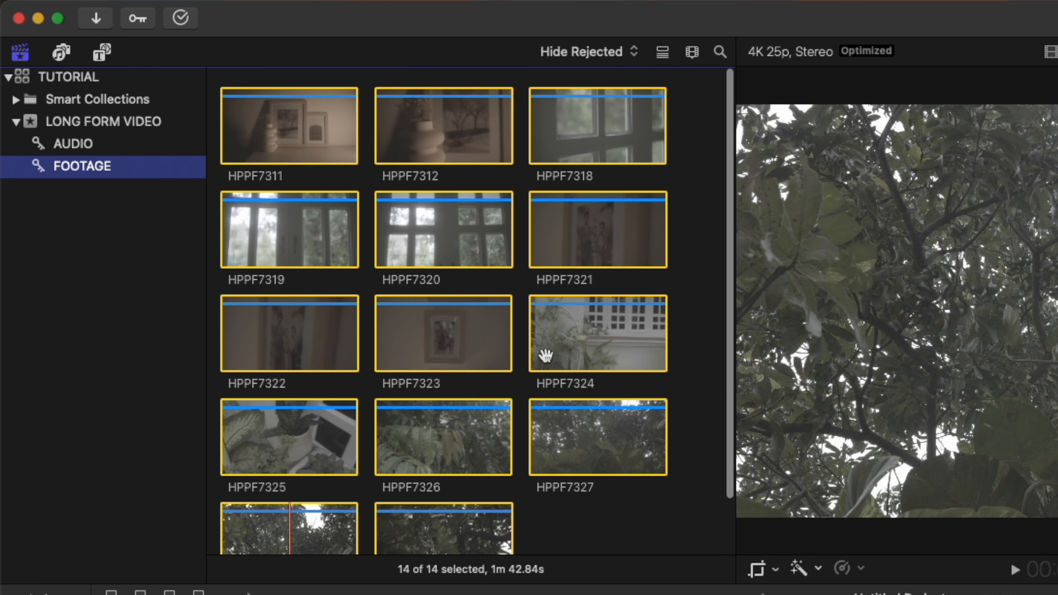
left_click(687, 363)
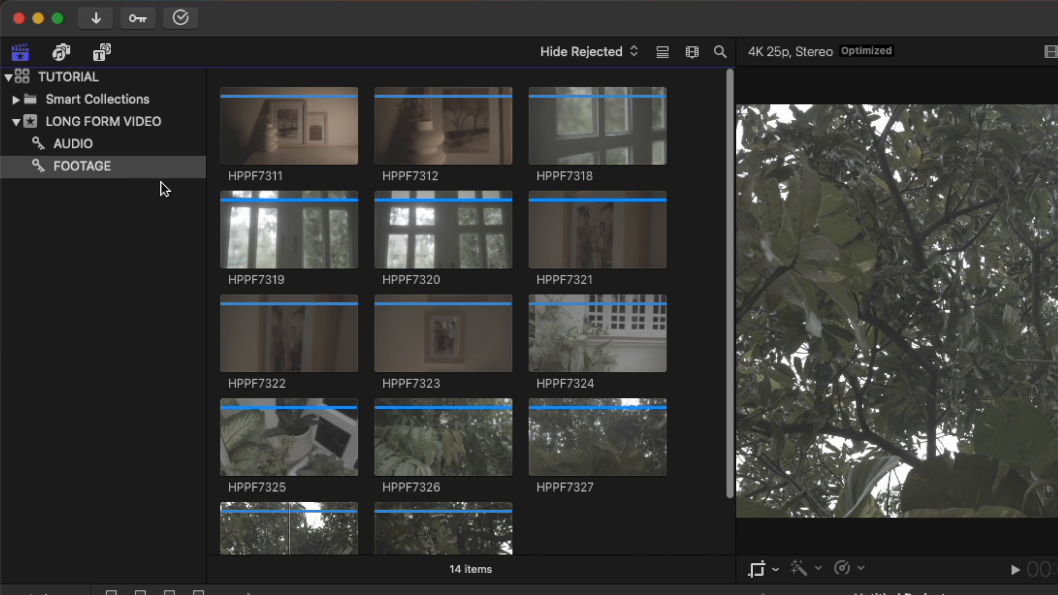
Assign the two music tracks, Agape and Beach House Space Song, to the AUDIO keyword collection and view that collection.
left_click(100, 149)
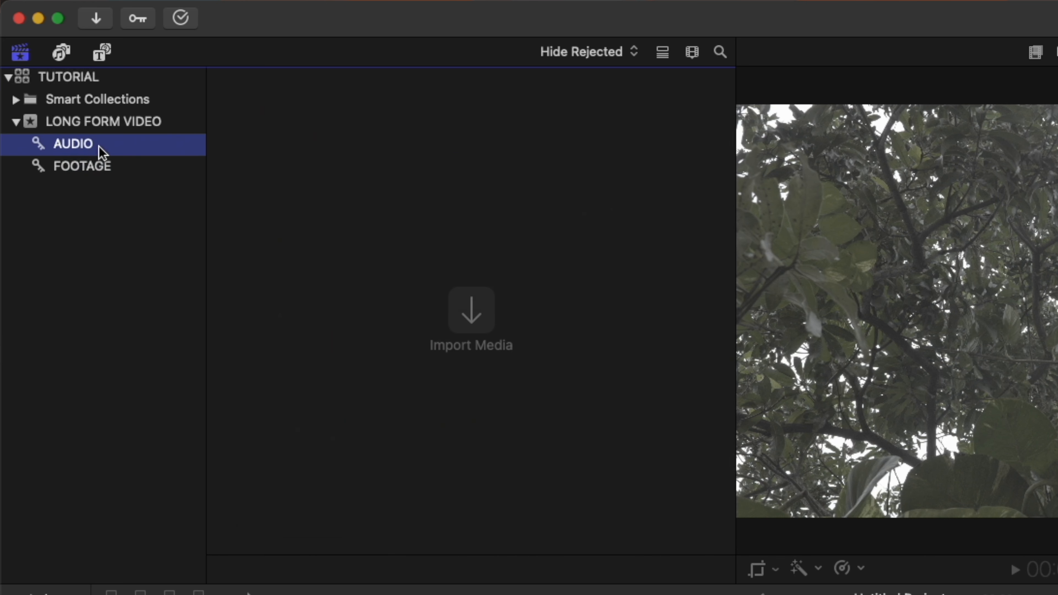
left_click(46, 125)
scroll(546, 421, "down", 10)
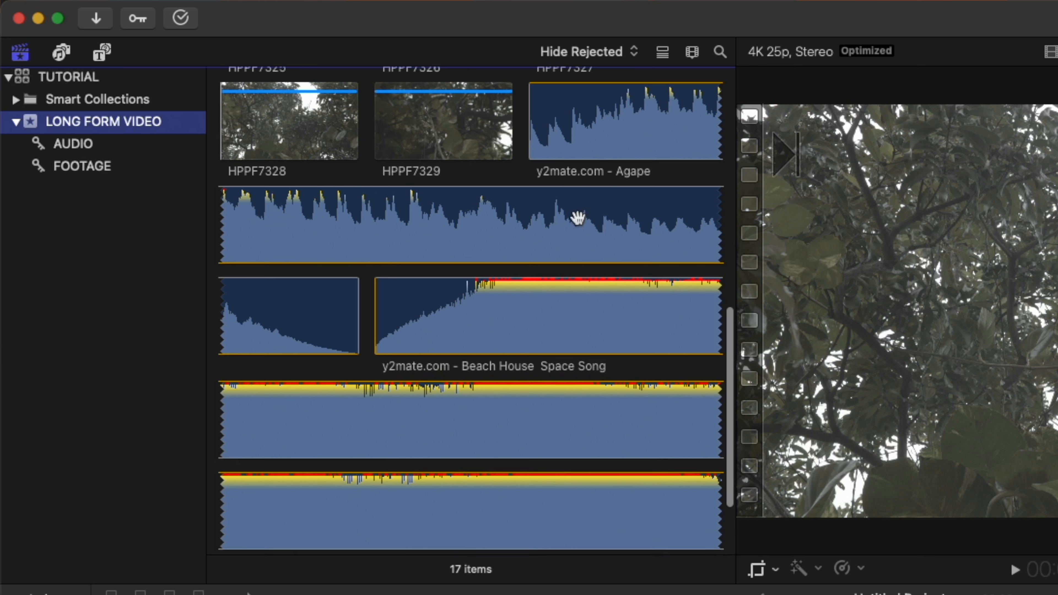
left_click_drag(520, 172, 615, 540)
left_click_drag(390, 424, 90, 148)
left_click(167, 146)
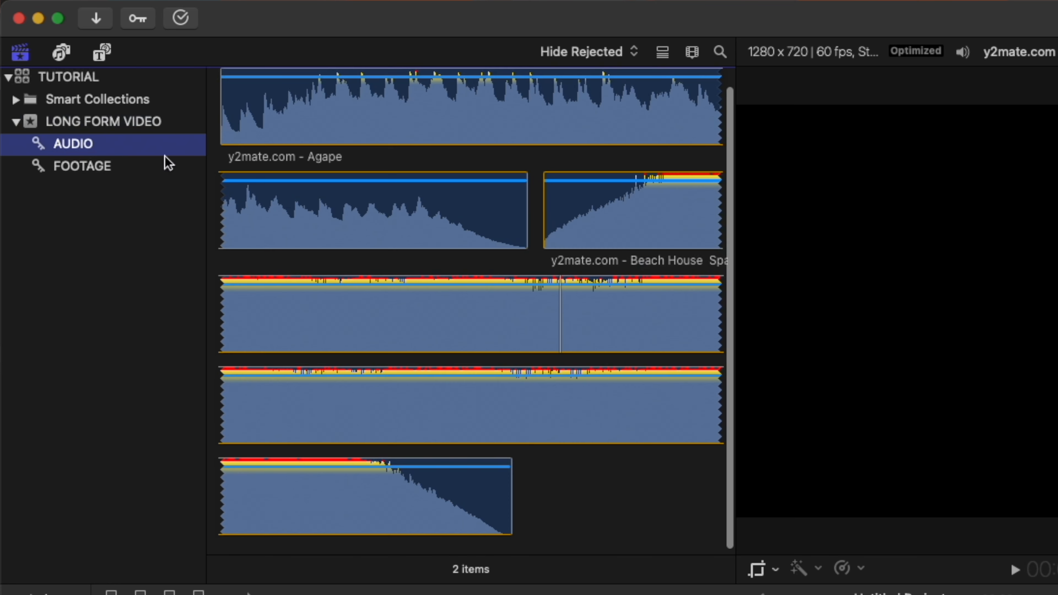
Place clip HPPF7318 from the FOOTAGE collection at the start of the timeline and play it back.
left_click(62, 166)
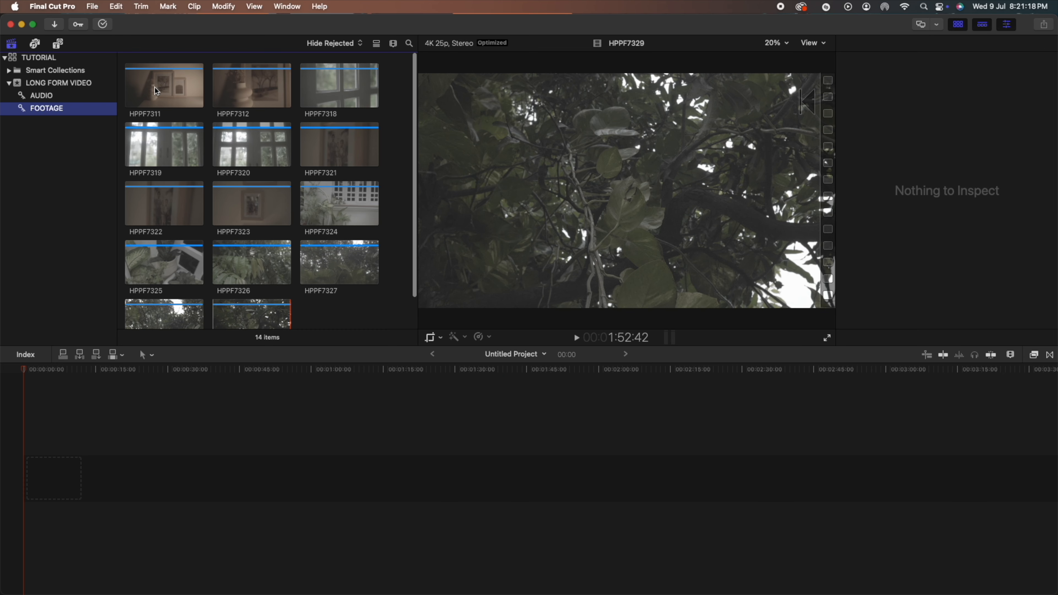
left_click(273, 130)
left_click_drag(324, 109, 35, 469)
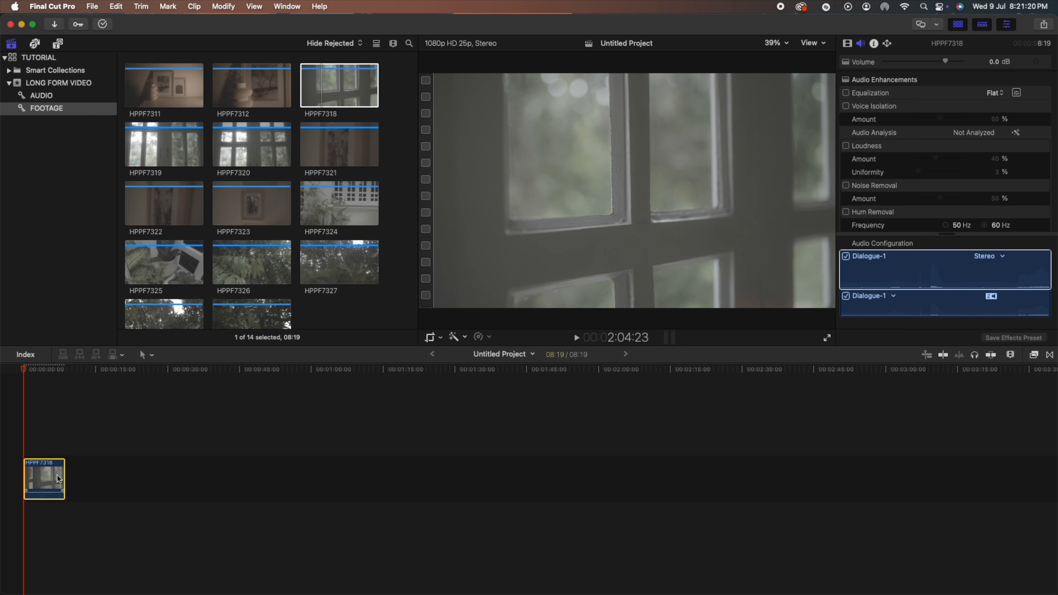
key("space")
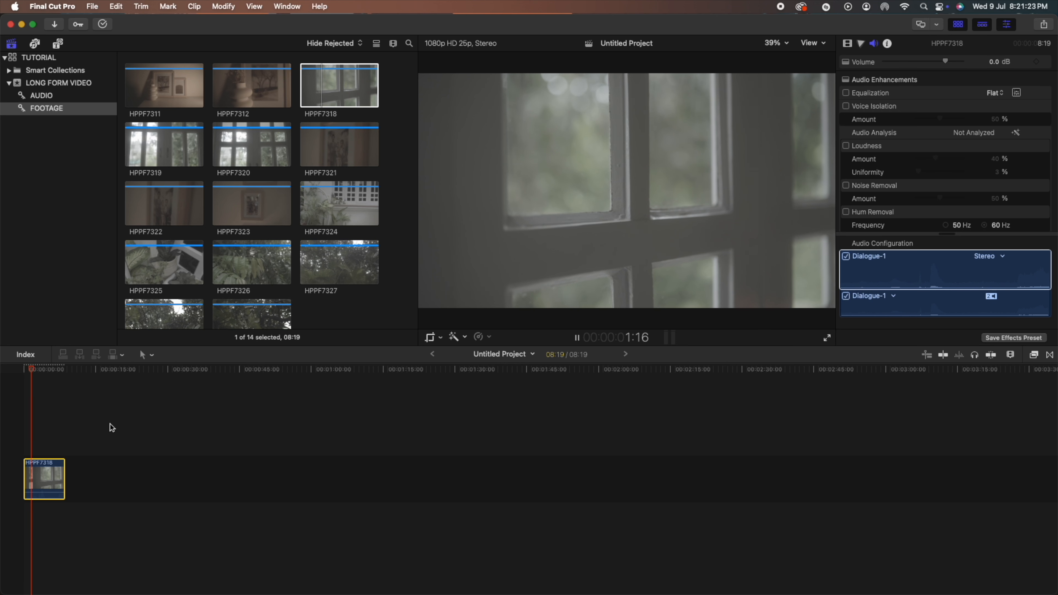
Stop the timeline playback and look over the events and keyword collections of the TUTORIAL library.
key("space")
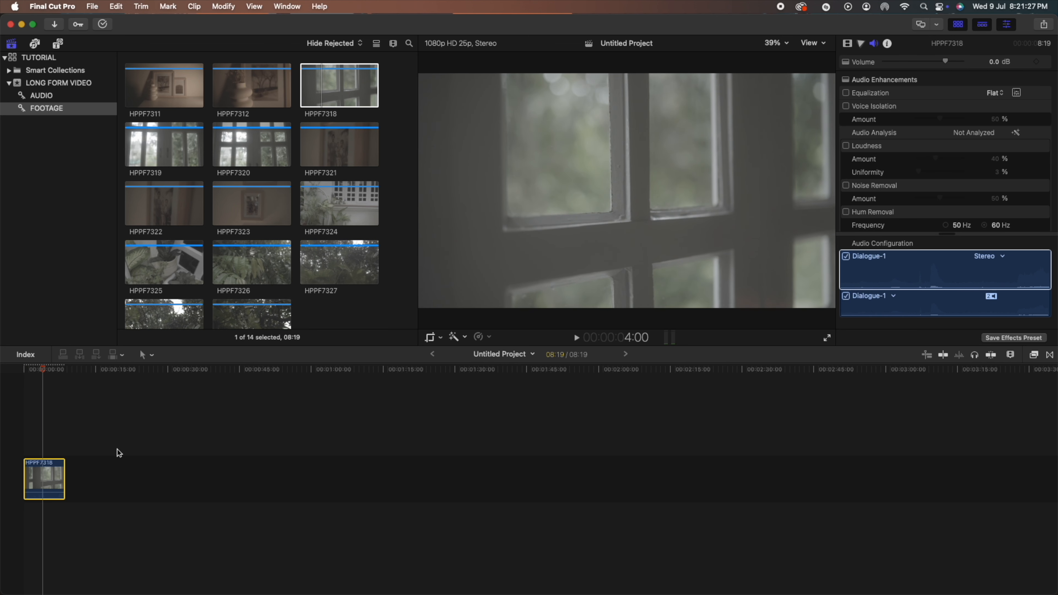
scroll(301, 241, "up", 2)
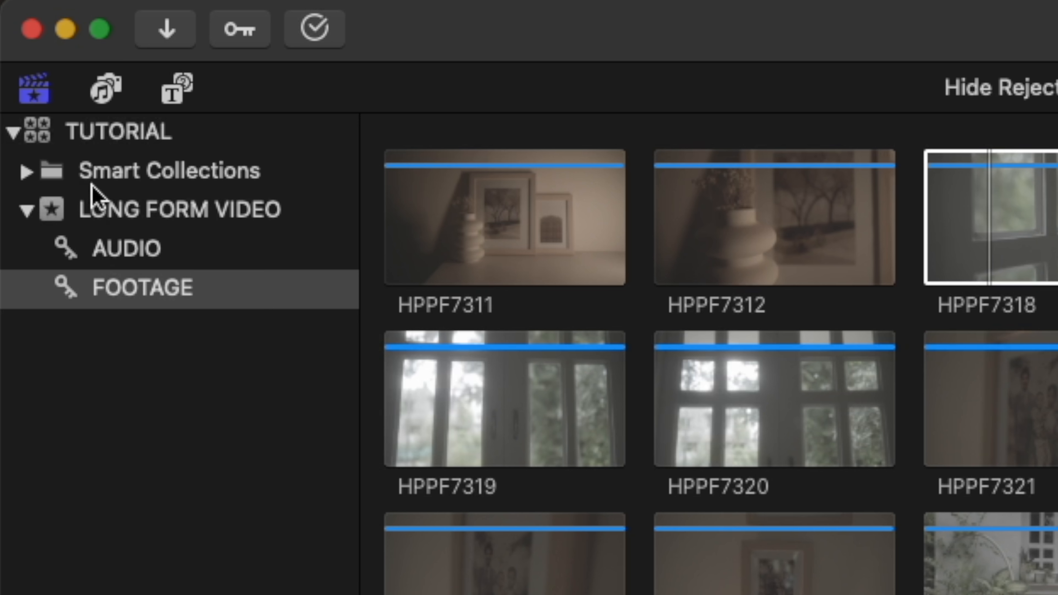
scroll(125, 336, "down", 1)
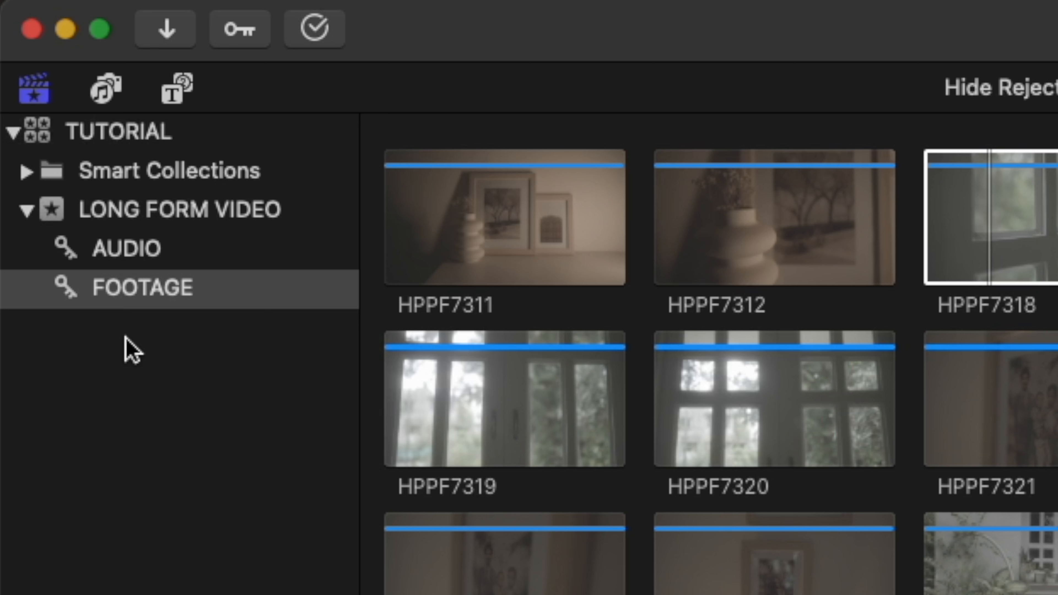
scroll(125, 336, "down", 1)
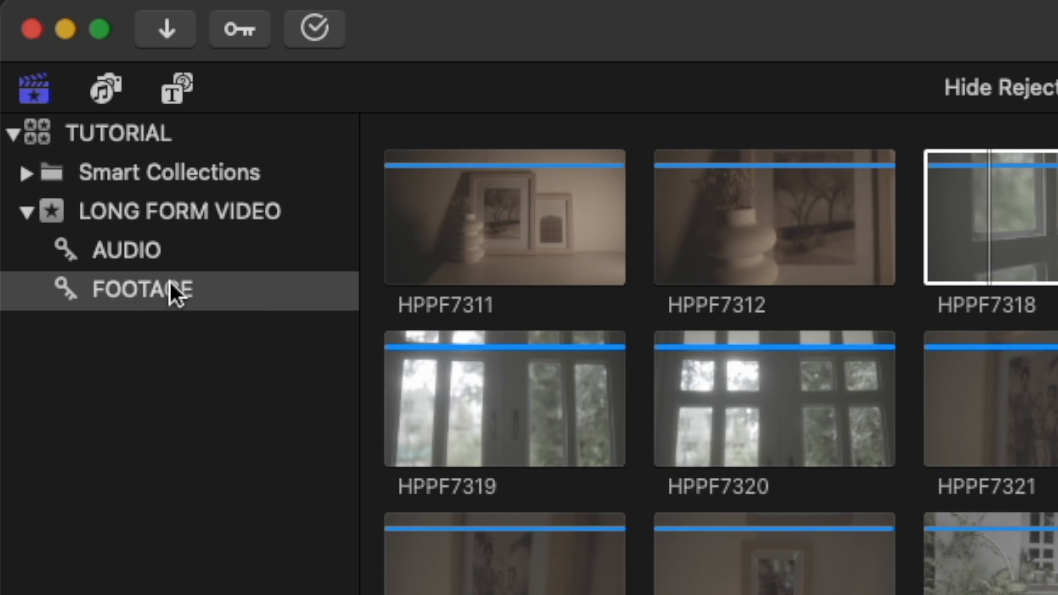
Look at the Photos and Music sources available for adding media.
left_click(106, 91)
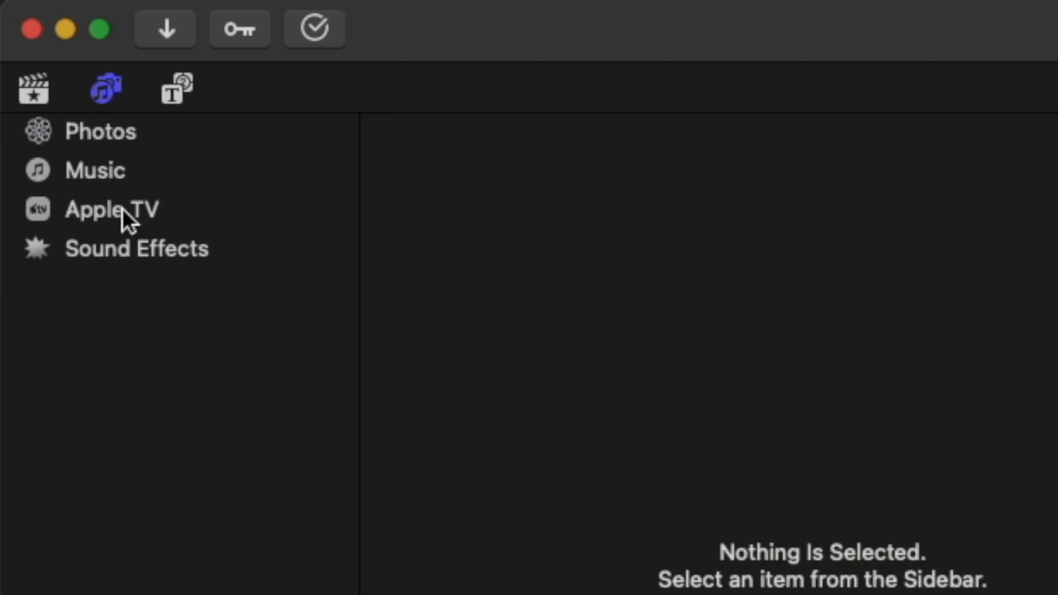
left_click(108, 131)
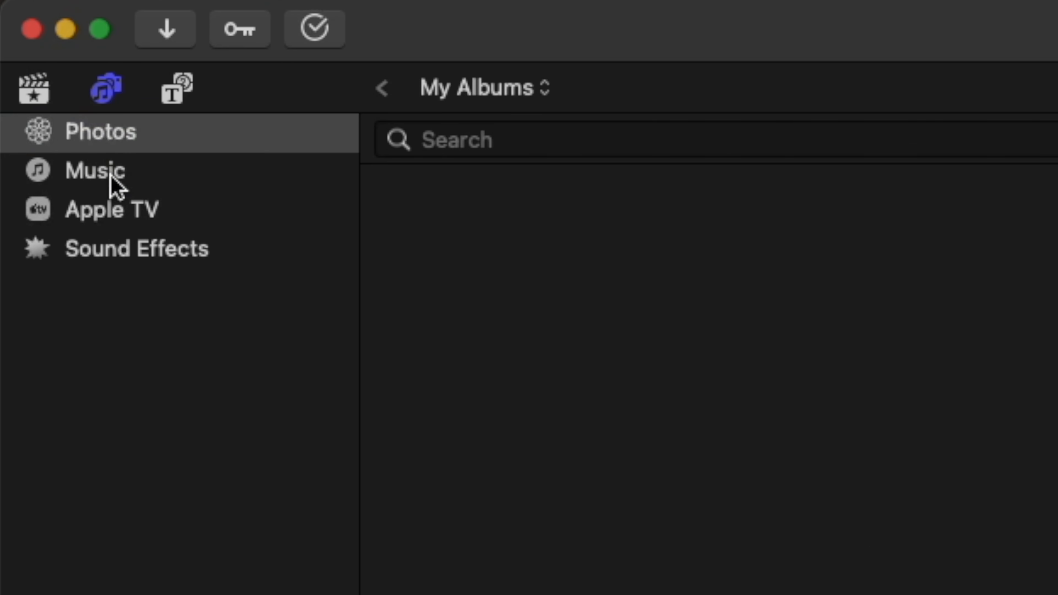
left_click(111, 177)
left_click(110, 132)
left_click(121, 170)
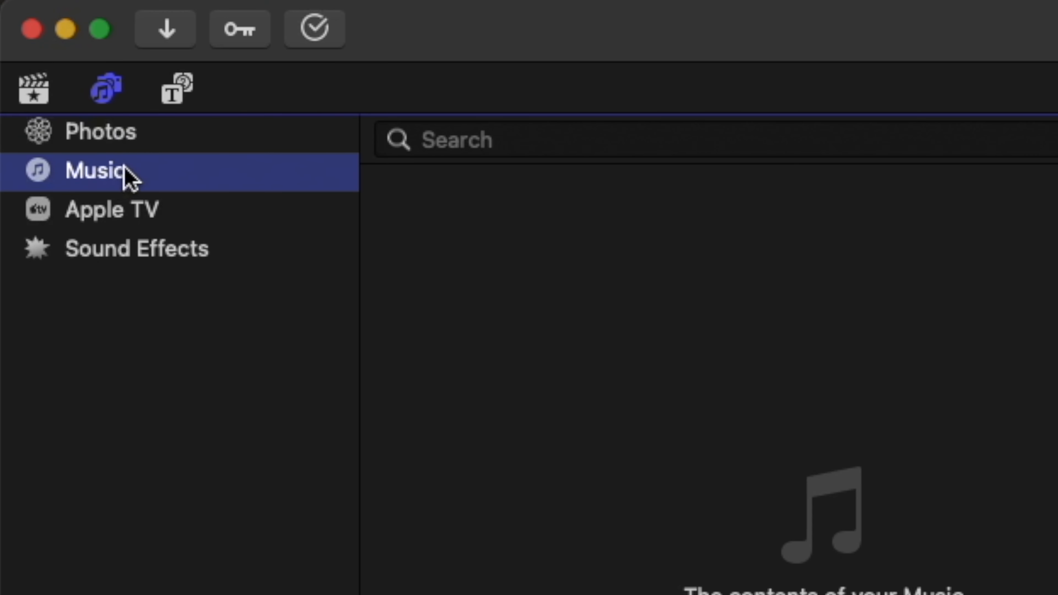
Look through the installed titles and their categories, and return to the FOOTAGE collection.
left_click(206, 96)
scroll(180, 355, "down", 1)
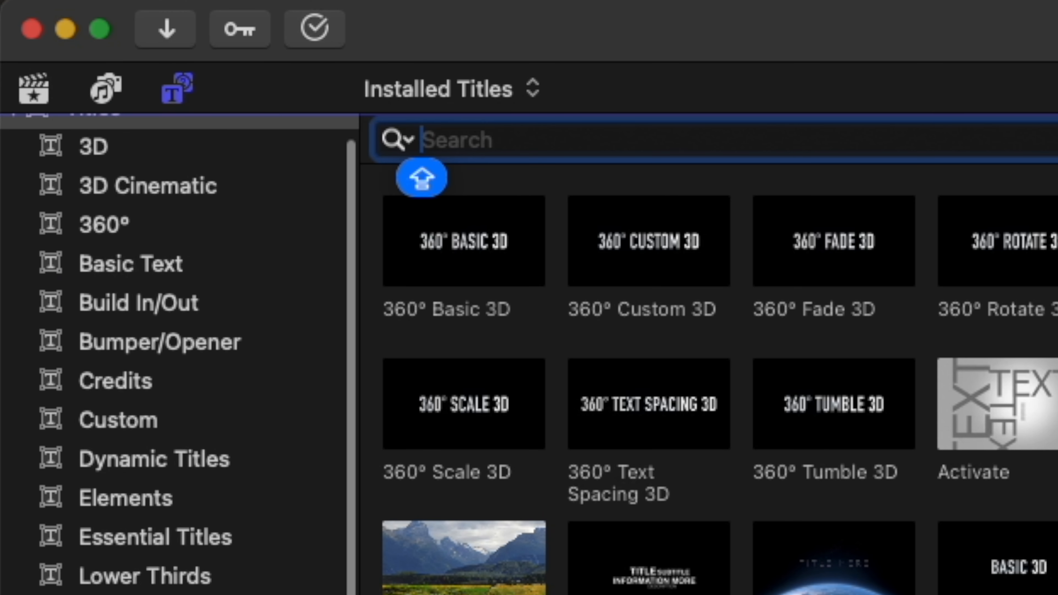
scroll(180, 354, "down", 1)
scroll(180, 354, "up", 2)
scroll(180, 354, "down", 1)
scroll(123, 248, "up", 2)
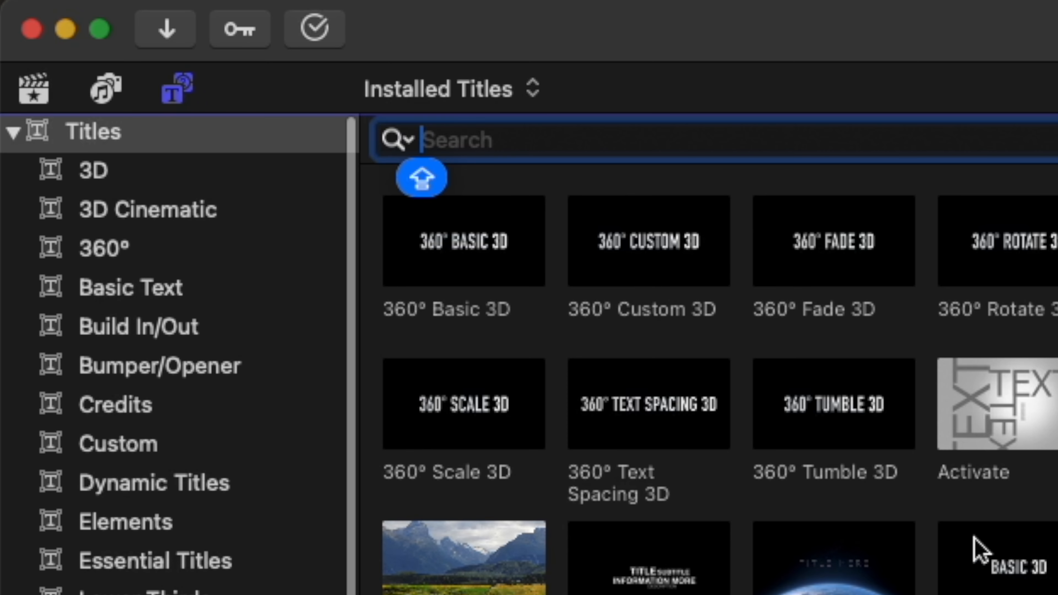
scroll(977, 546, "down", 15)
scroll(978, 547, "up", 10)
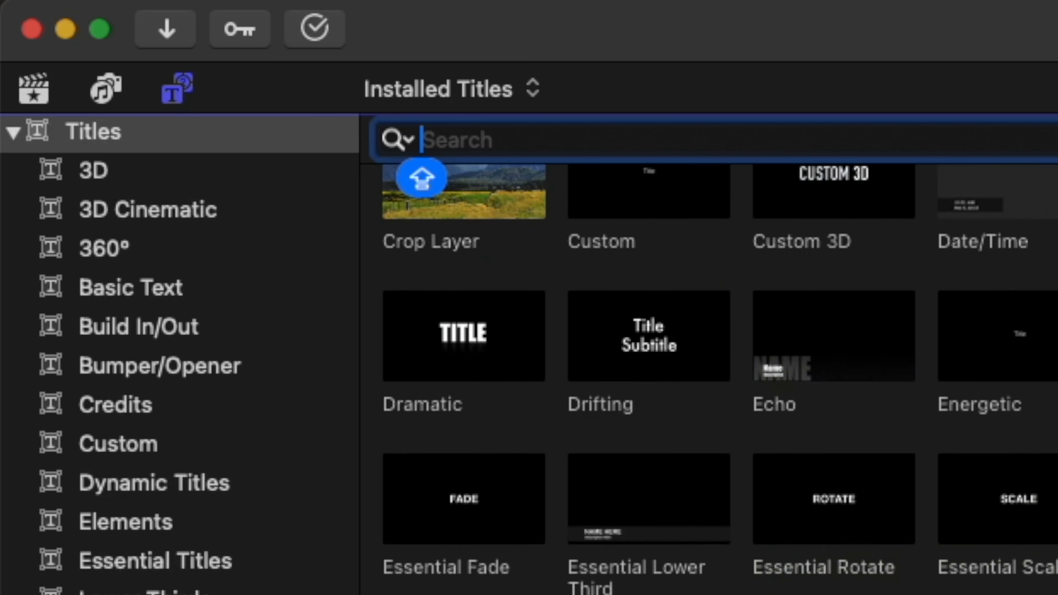
scroll(709, 355, "up", 5)
left_click(41, 97)
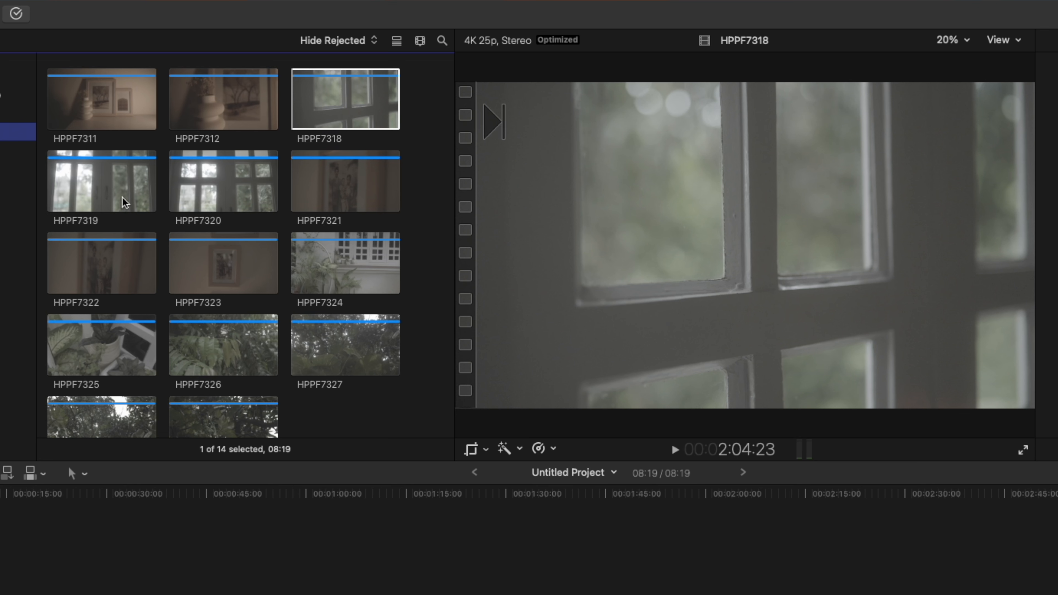
Preview the source clips HPPF7319, HPPF7320 and HPPF7312, and return the viewer to the project timeline.
left_click(79, 190)
key("space")
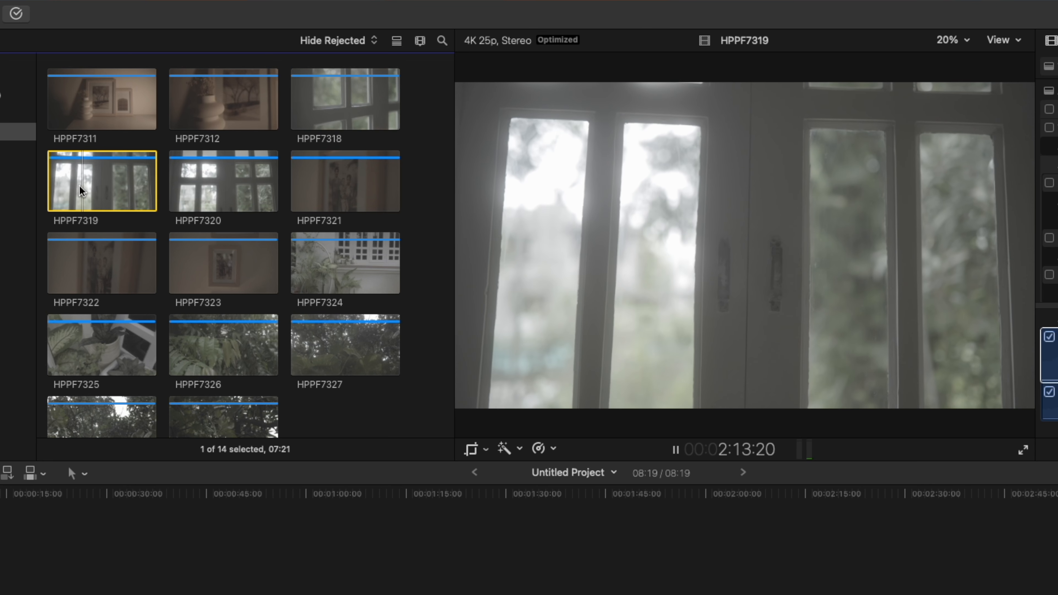
left_click(220, 188)
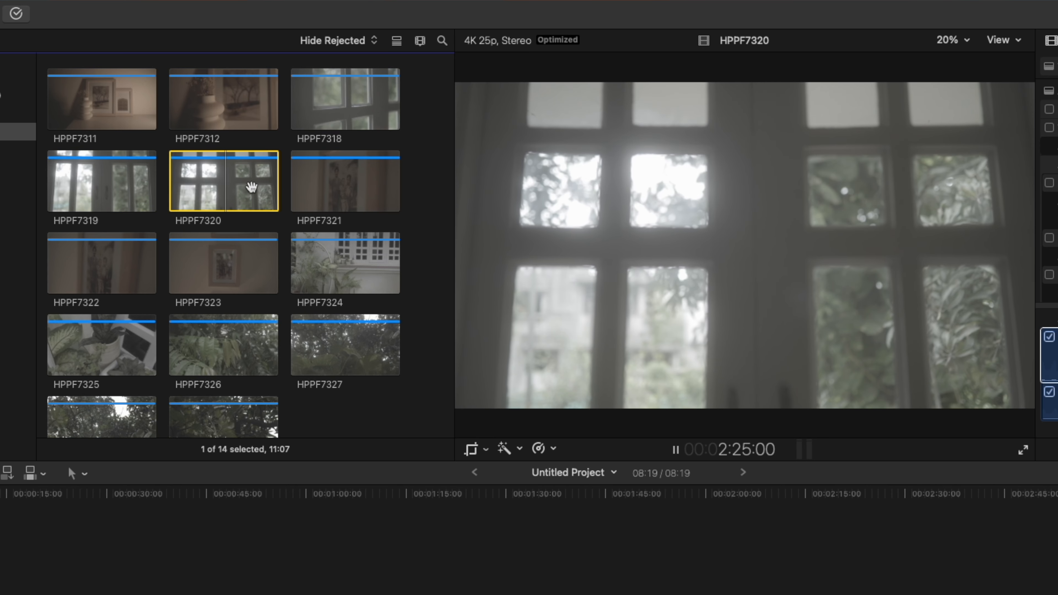
left_click(224, 102)
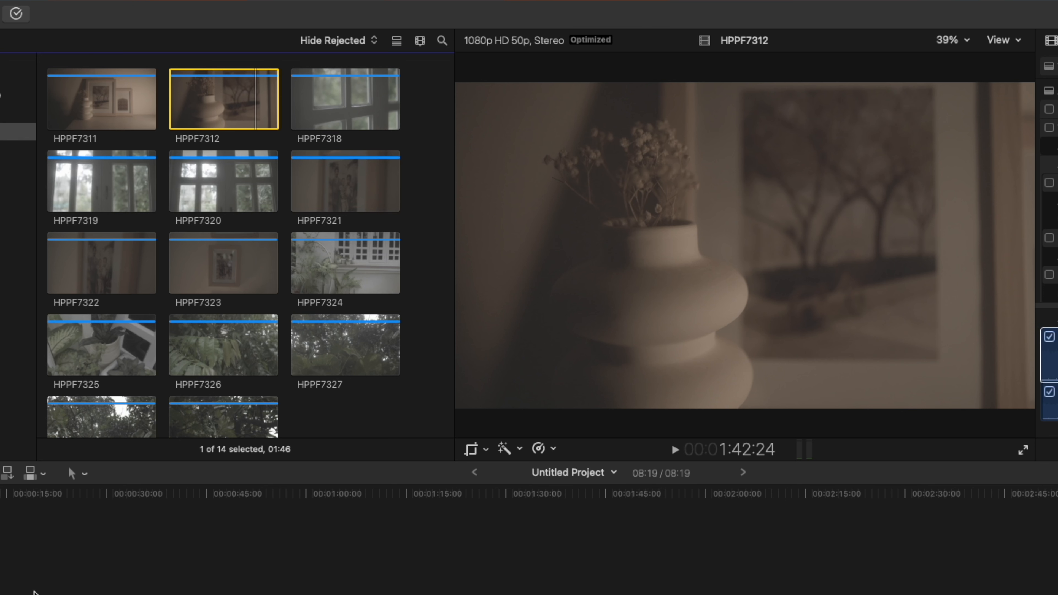
left_click(150, 517)
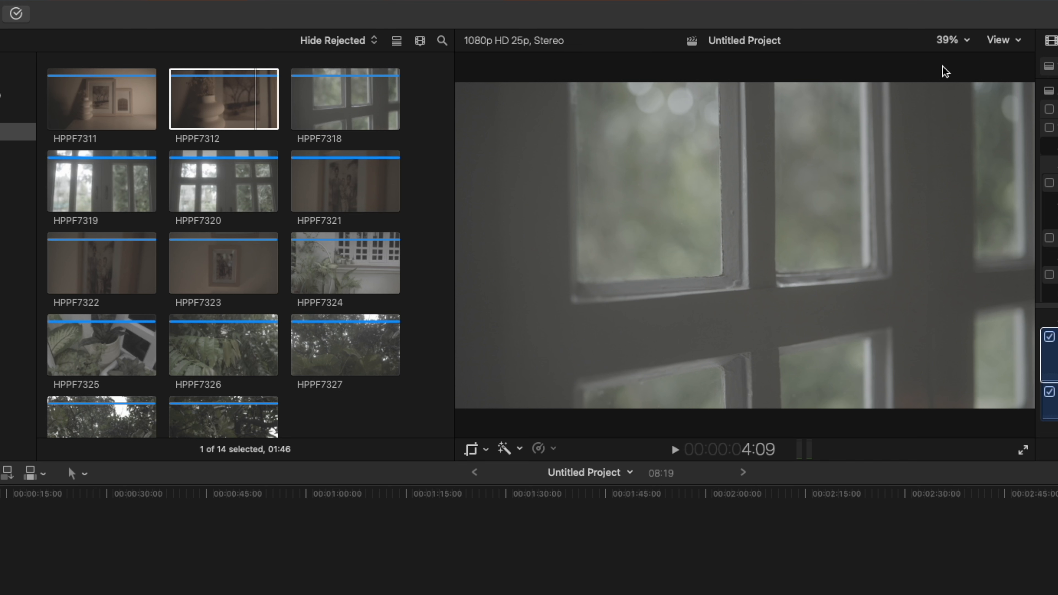
Magnify the viewer to 200%, inspect part of the enlarged image, and return the zoom to Fit.
left_click(967, 42)
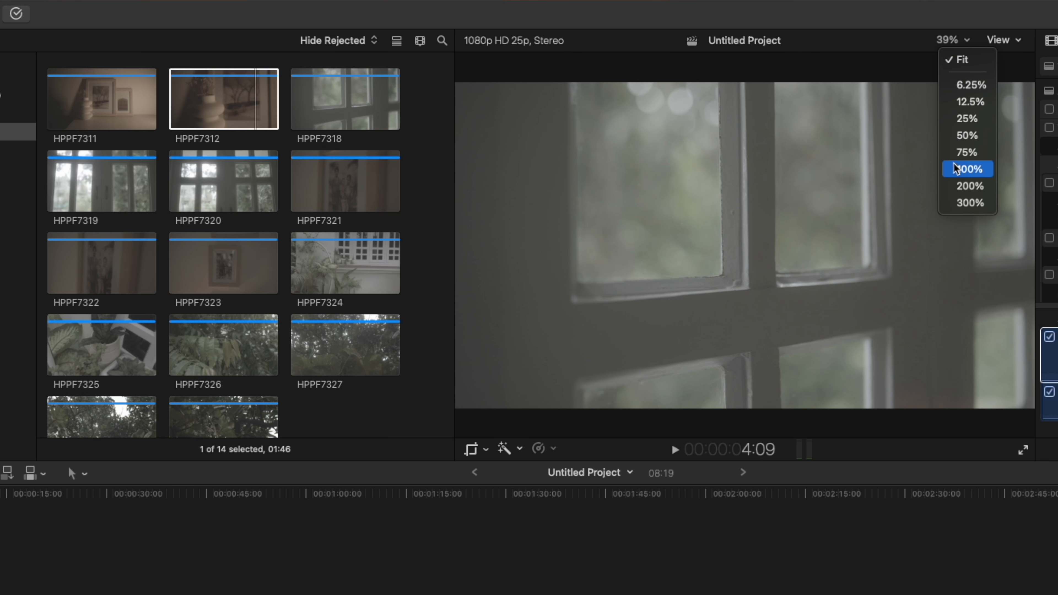
left_click(954, 188)
mouse_move(994, 244)
left_mouse_down()
mouse_move(1020, 249)
mouse_move(1010, 242)
left_mouse_up()
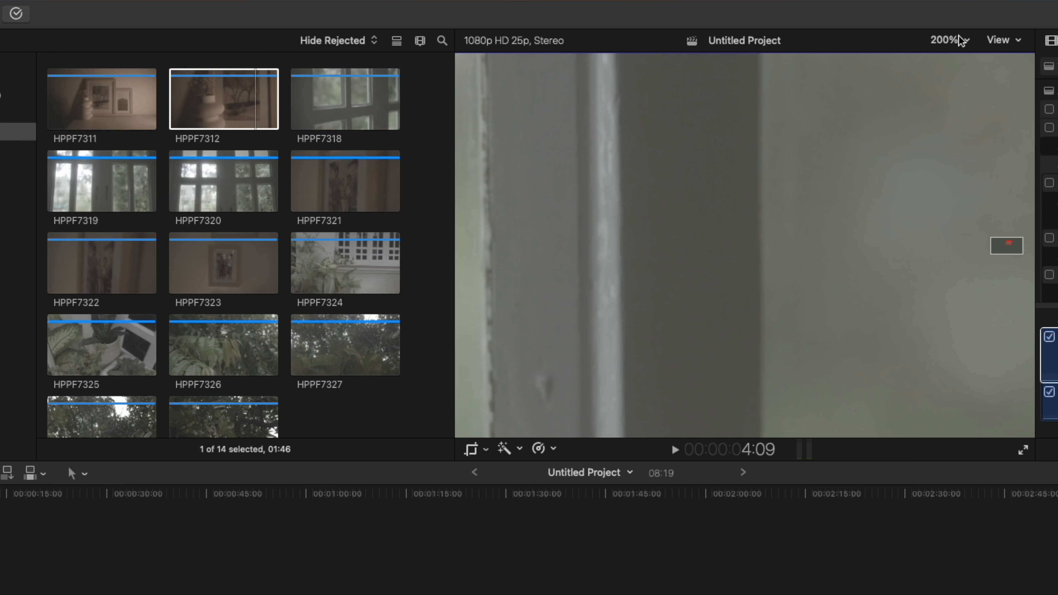
left_click(967, 42)
left_click(966, 59)
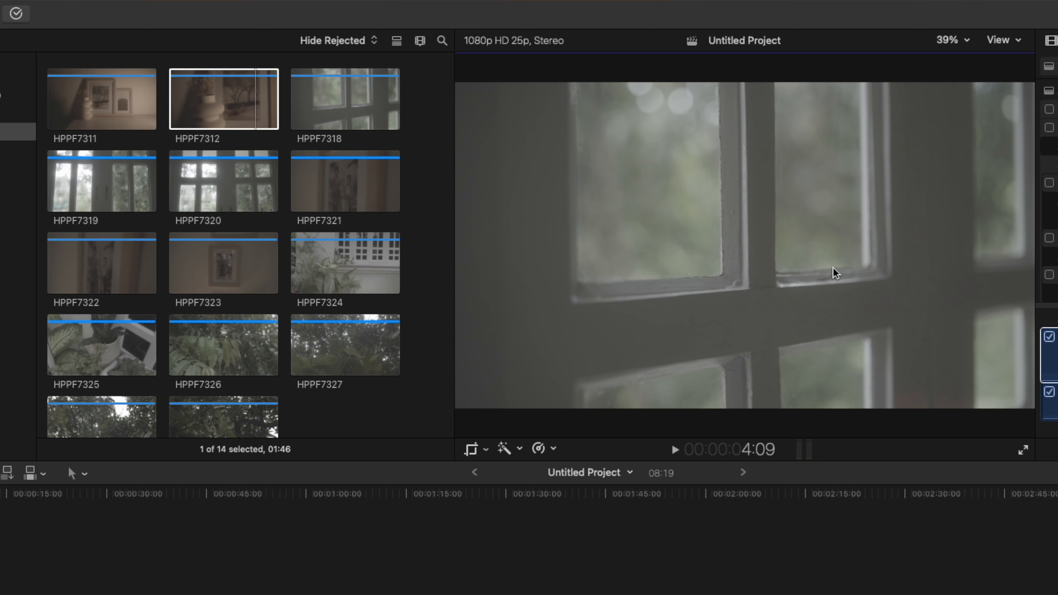
Look at the color correction settings and the video settings of timeline clip HPPF7318.
left_click(819, 34)
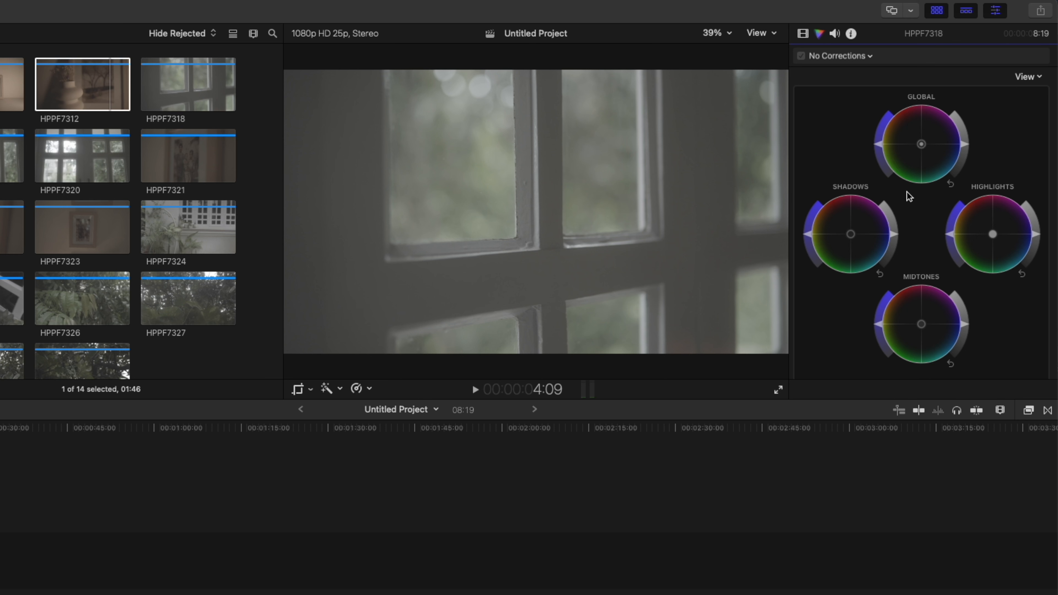
double_click(916, 37)
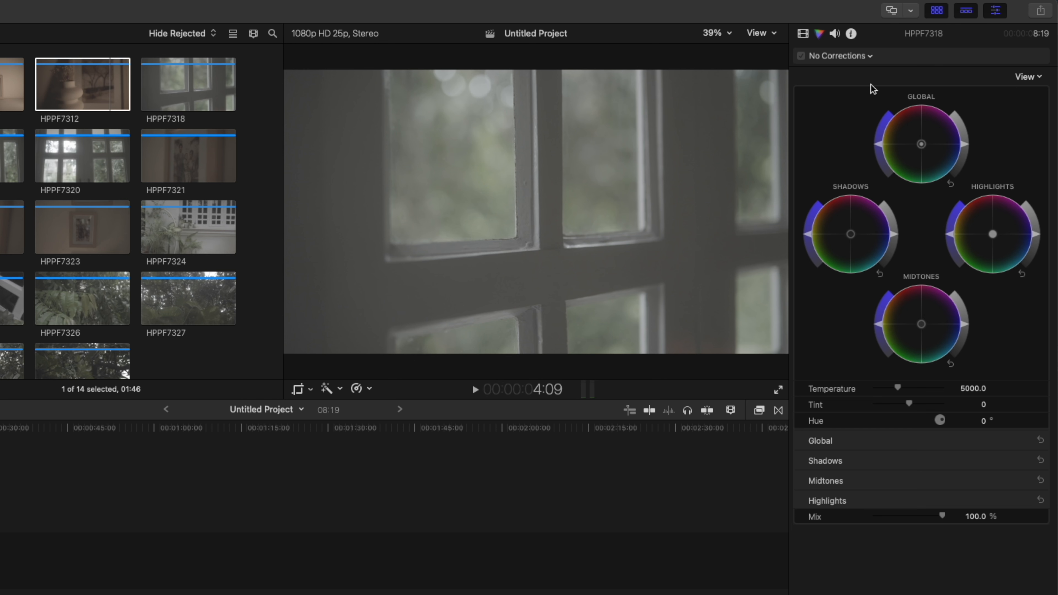
left_click(808, 36)
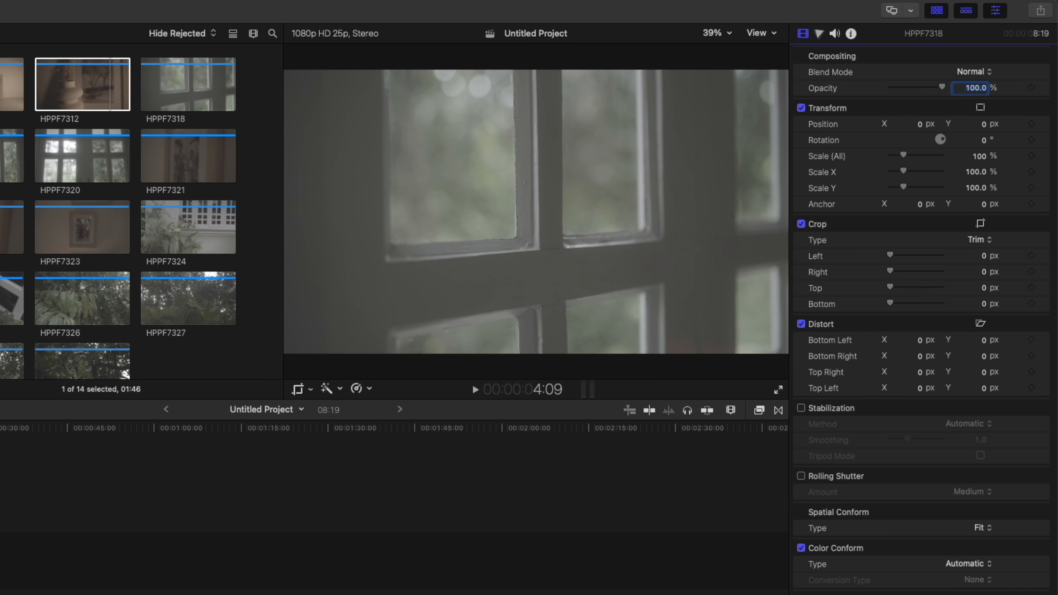
Try a 150% scale, 7° rotation and -22 px X position on timeline clip HPPF7318, and reset its transform.
left_click(0, 480)
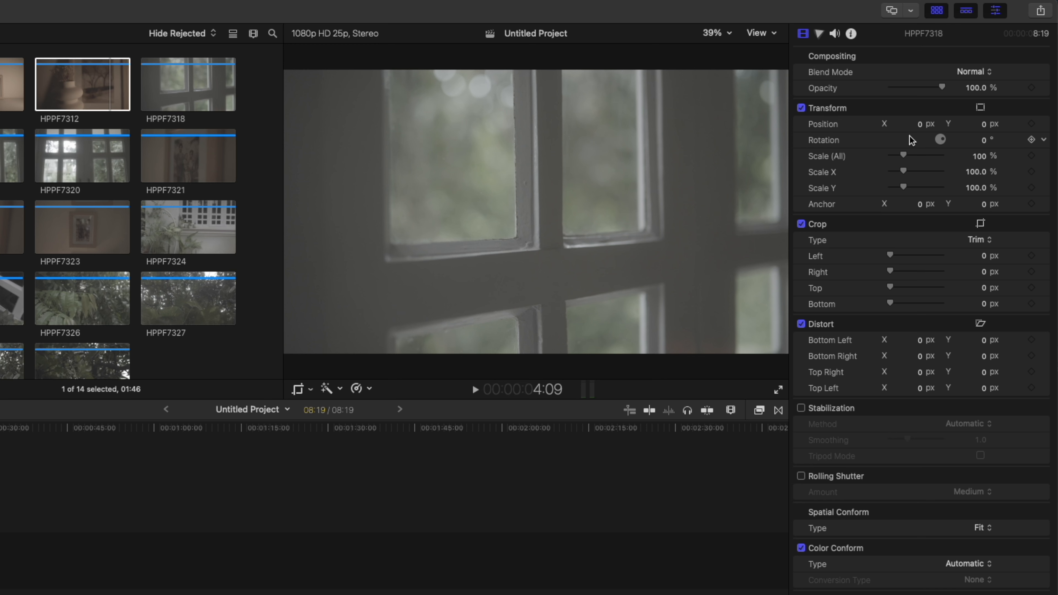
left_click_drag(904, 156, 921, 134)
left_click_drag(984, 141, 985, 141)
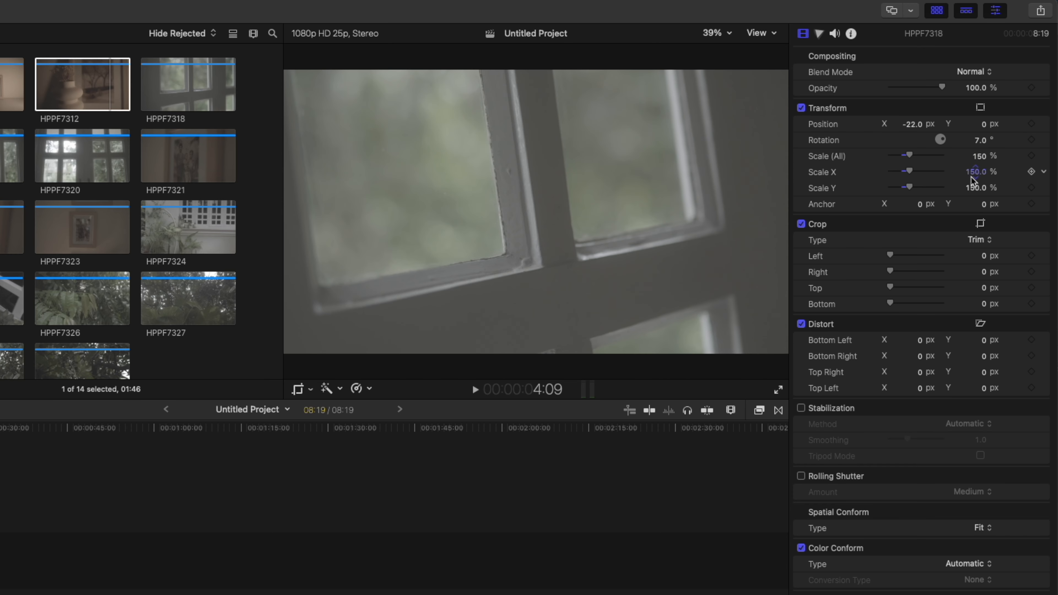
left_click(1044, 108)
left_click(1027, 115)
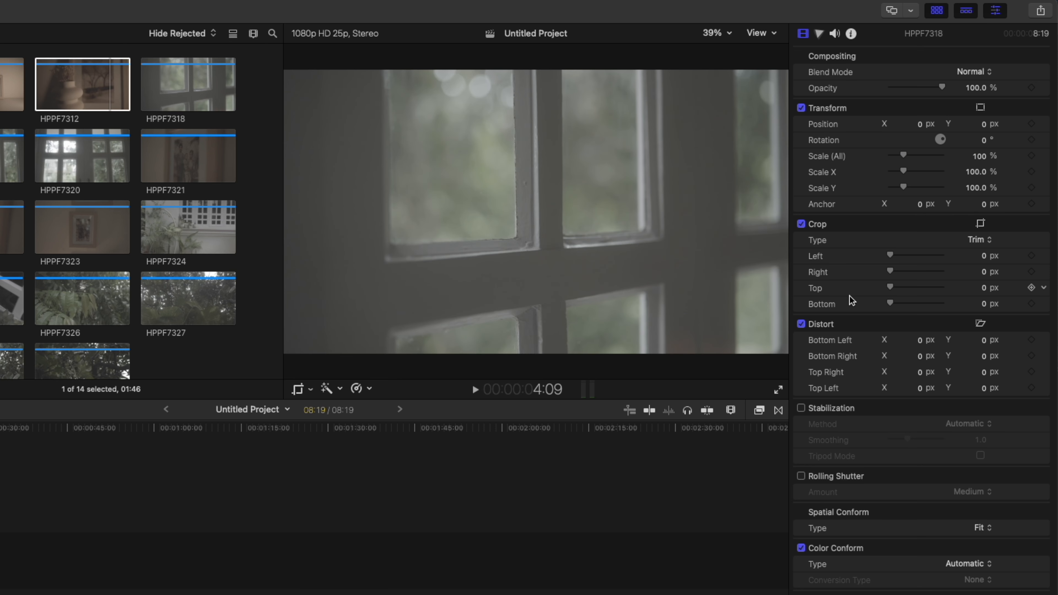
Review the blend mode options of clip HPPF7318, keeping Normal, and look at its color and audio settings.
left_click(968, 72)
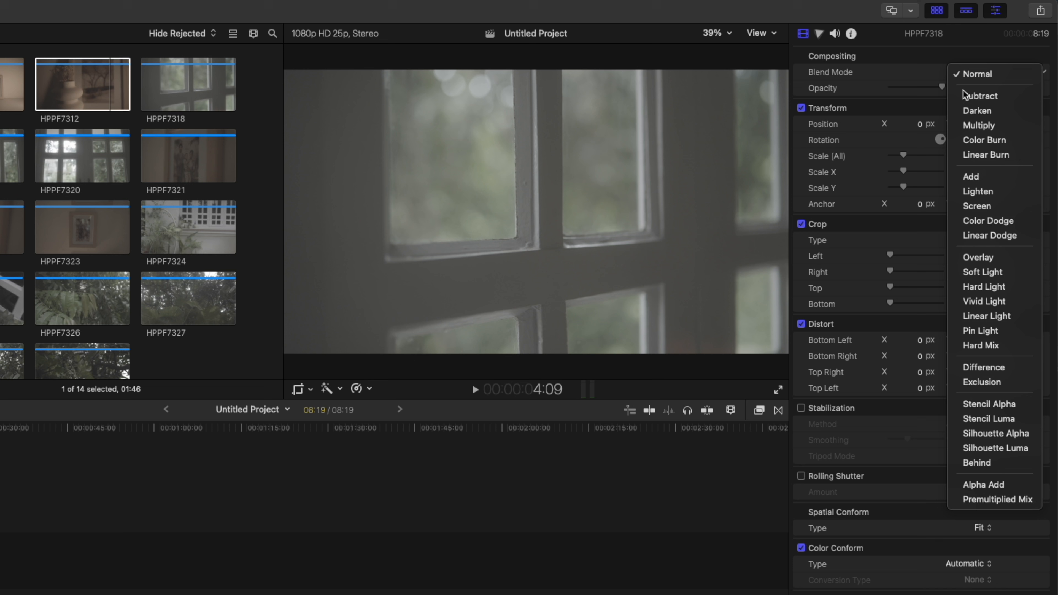
left_click(954, 75)
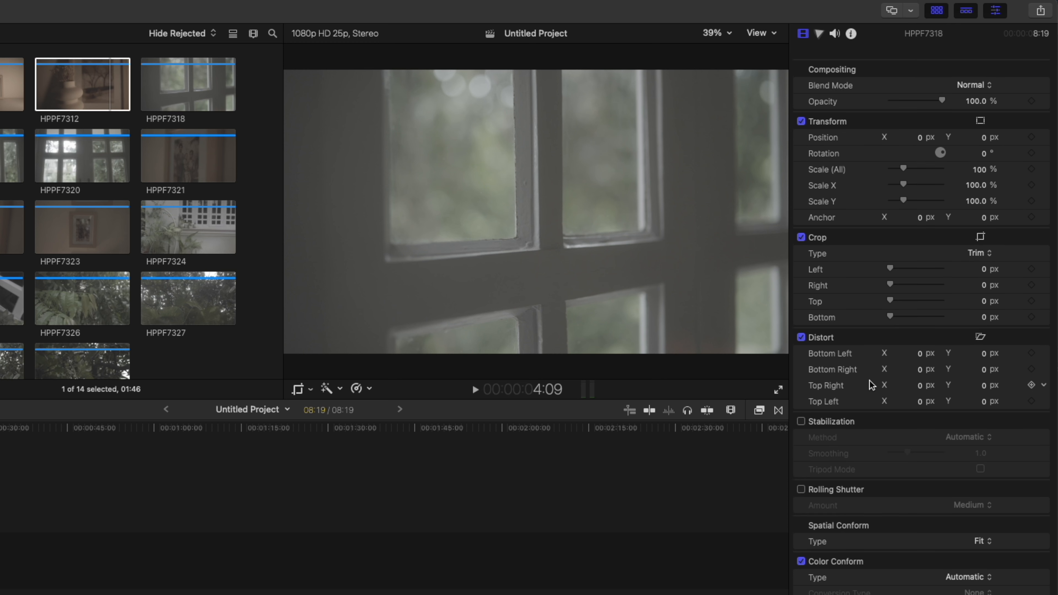
left_click(819, 34)
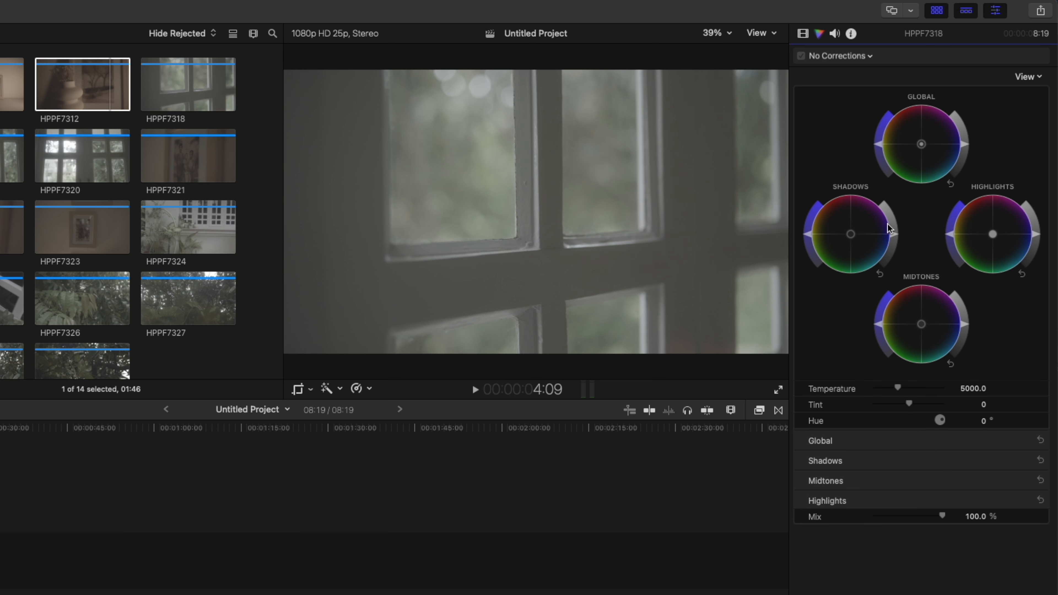
left_click(836, 33)
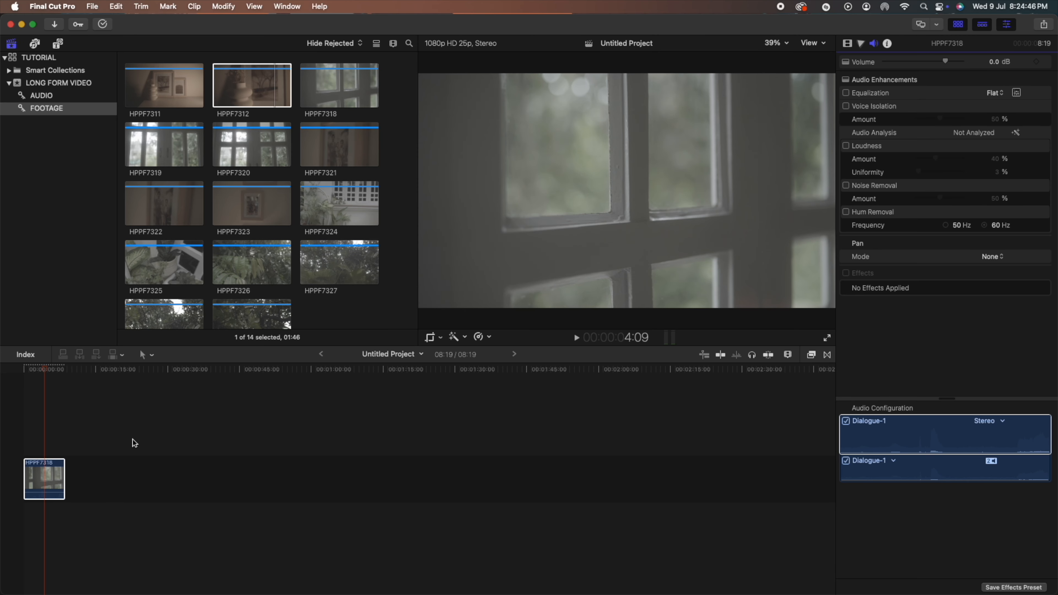
Look through the list of timeline editing tools.
left_click(34, 452)
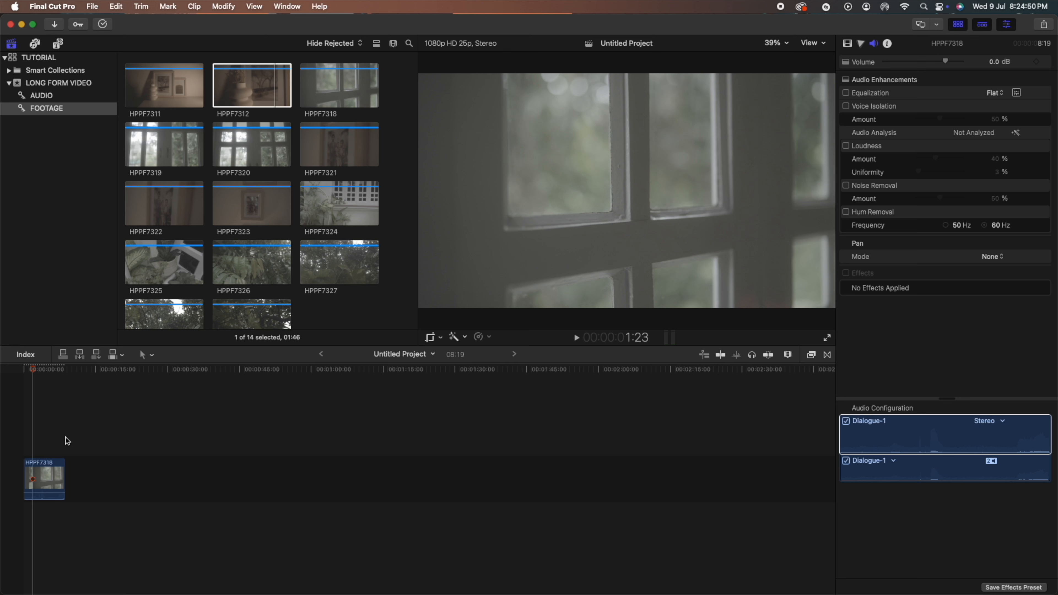
left_click(152, 356)
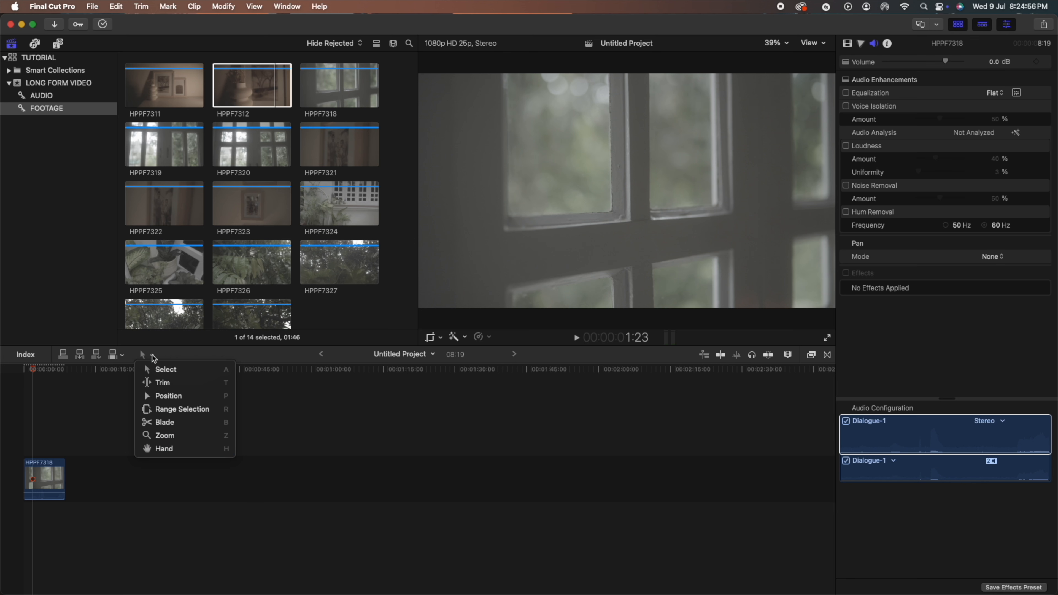
left_click(145, 355)
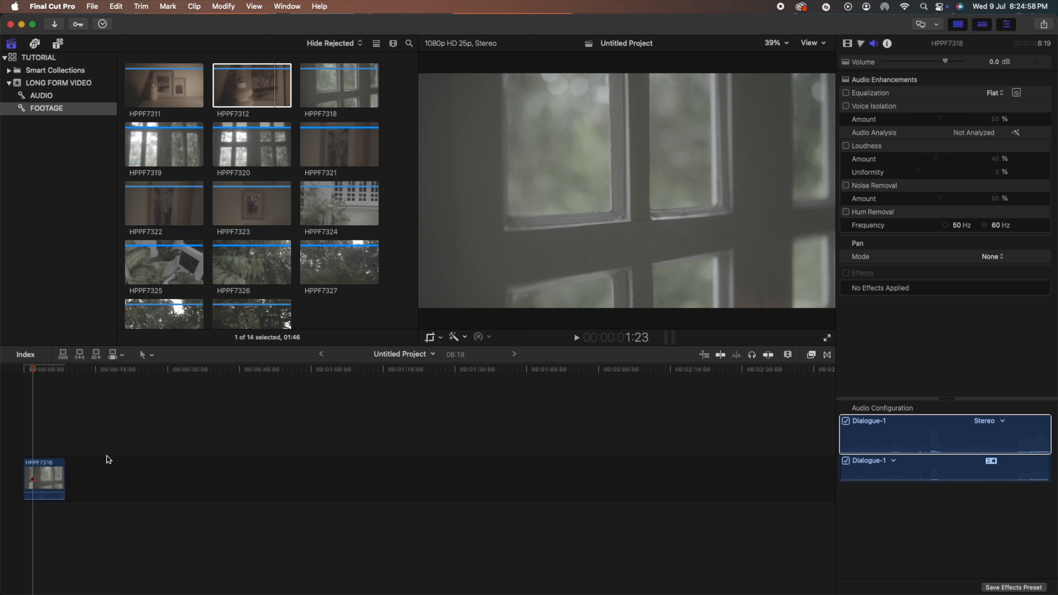
Place the Agape music track from the AUDIO collection beneath clip HPPF7318 at the start of the timeline.
left_click(28, 368)
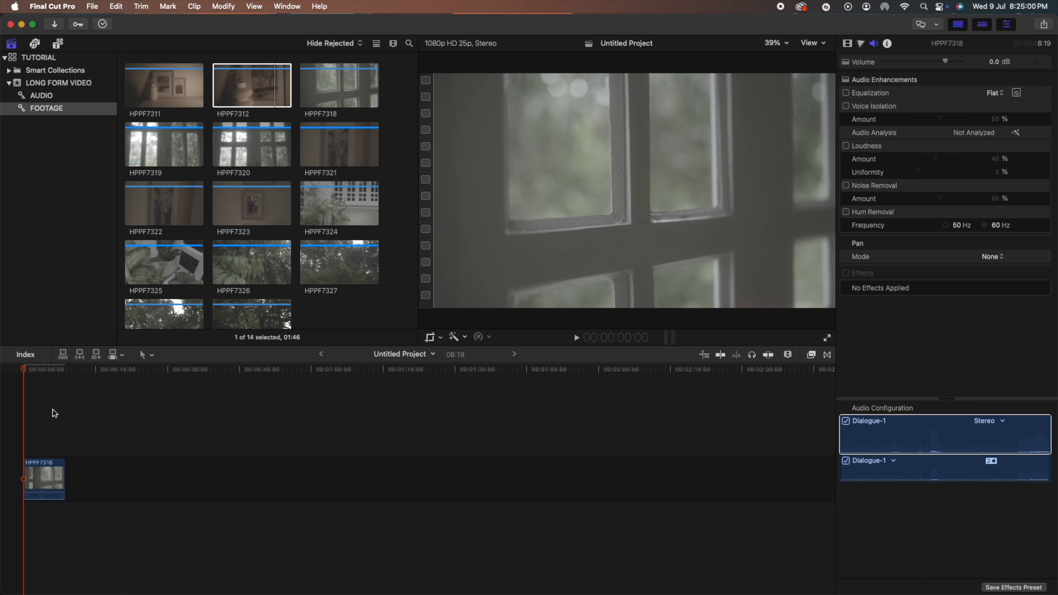
left_click(51, 97)
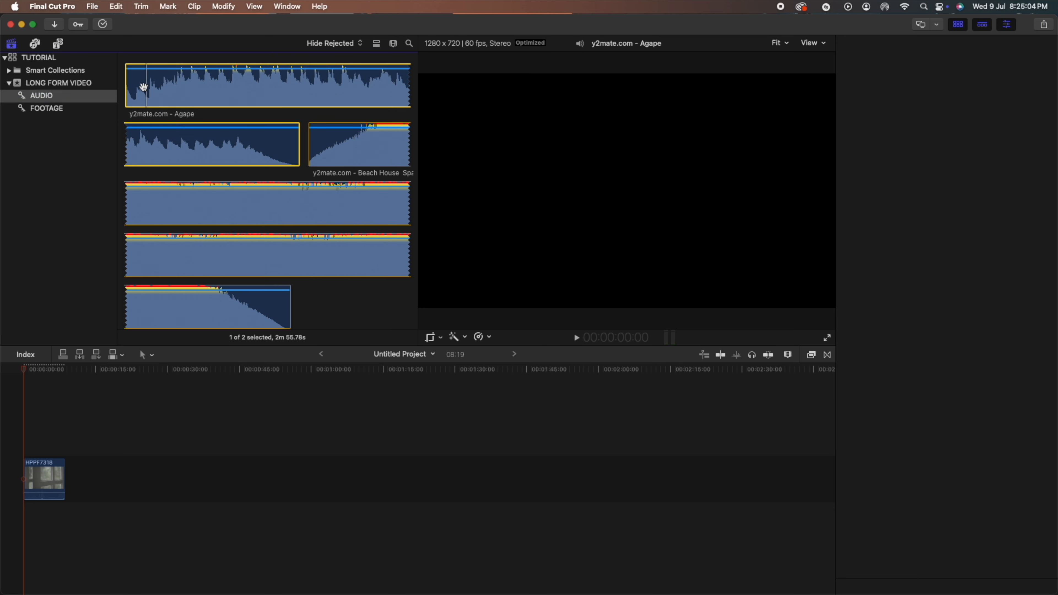
left_click_drag(144, 87, 14, 530)
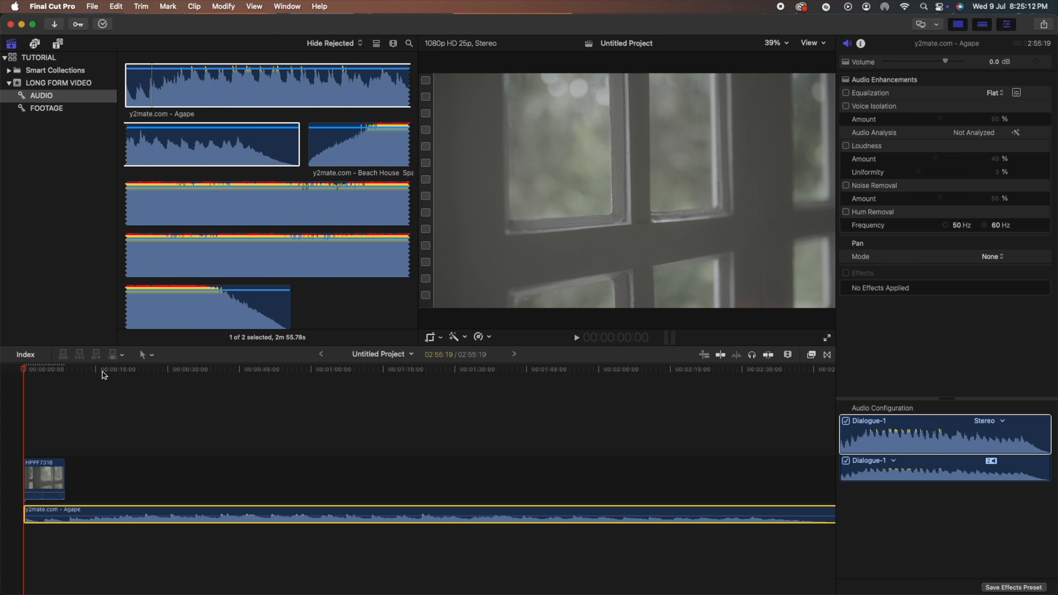
key("super+equal")
key("super+equal")
key("super+equal")
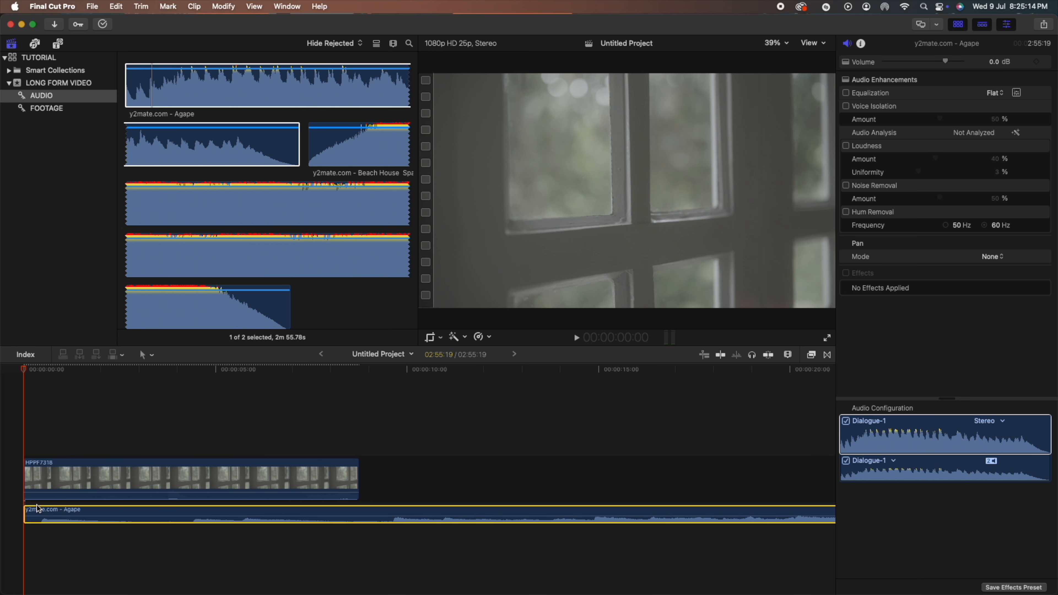
Trim about 10 frames off the start of the Agape track and add seven markers on its beats during playback.
left_click_drag(25, 510, 40, 511)
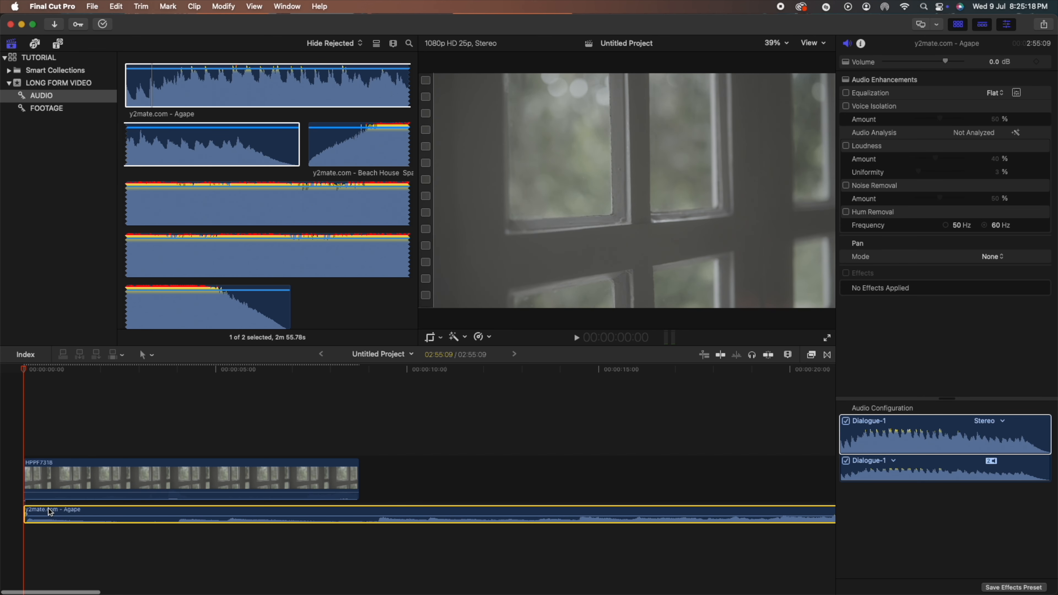
key("space")
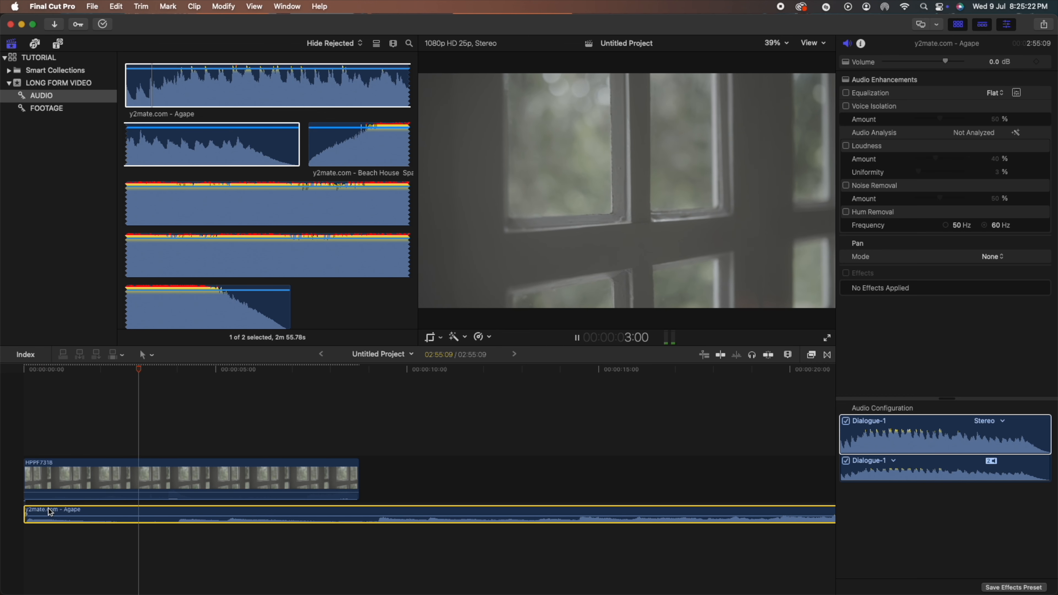
key("m")
key("m")
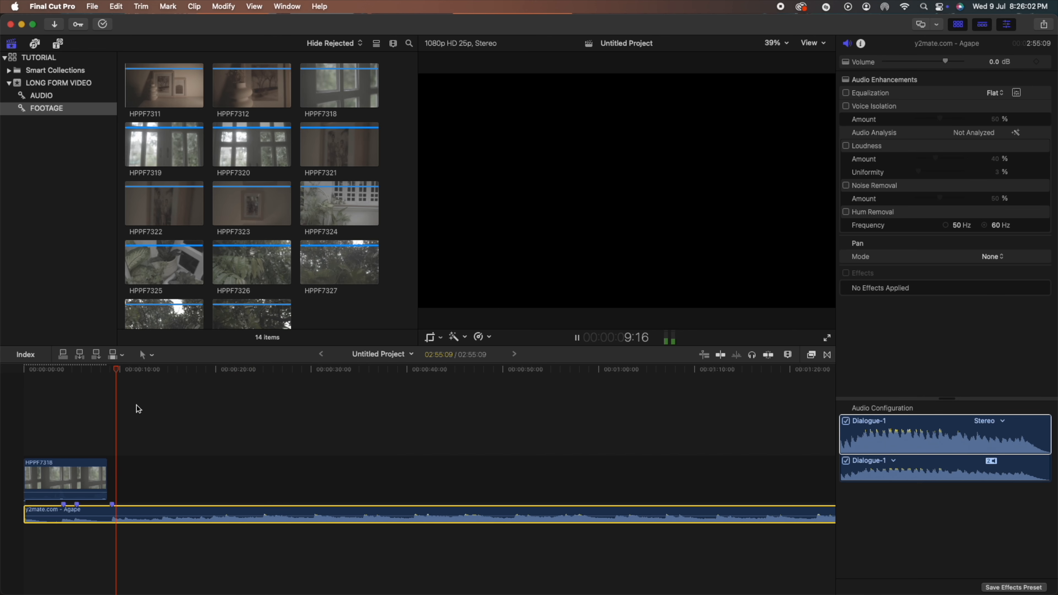
key("m")
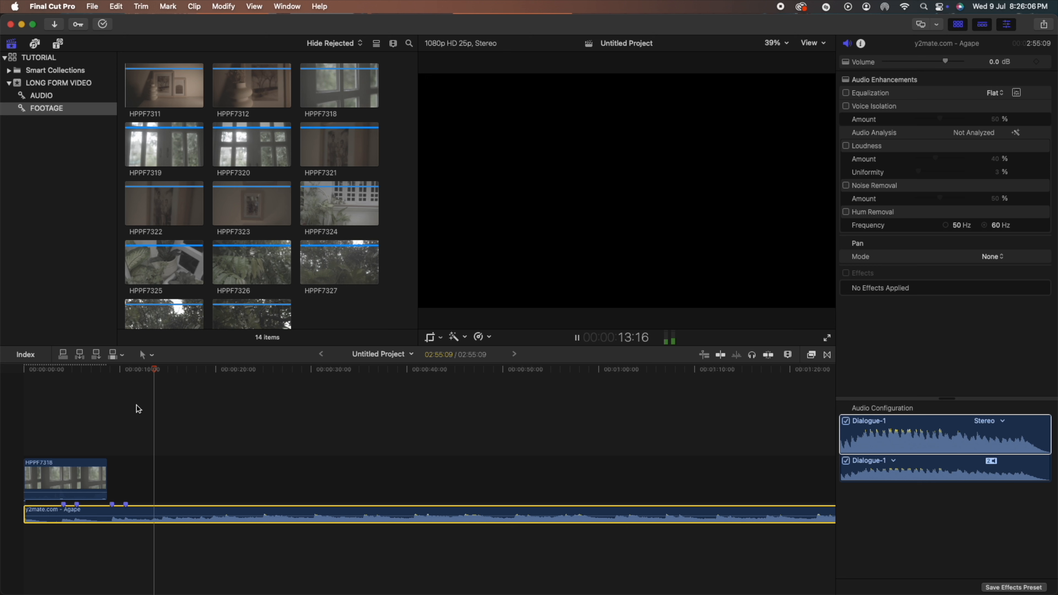
key("m")
key("m")
key("m")
key("space")
Add footage clip HPPF7320 after HPPF7318 on the timeline and trim its end back to the fourth music marker.
left_click_drag(241, 142, 132, 471)
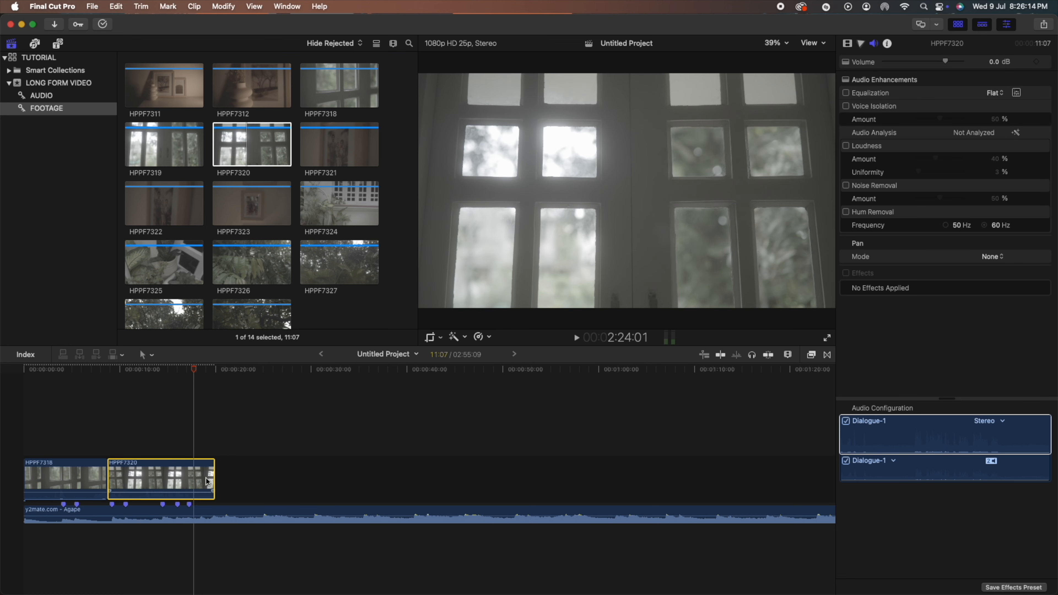
left_click_drag(214, 479, 124, 495)
Append clip HPPF7311 after HPPF7320, cut it with the Blade at the fifth music marker, and delete the part after the cut.
left_click(157, 86)
left_click_drag(157, 86, 144, 478)
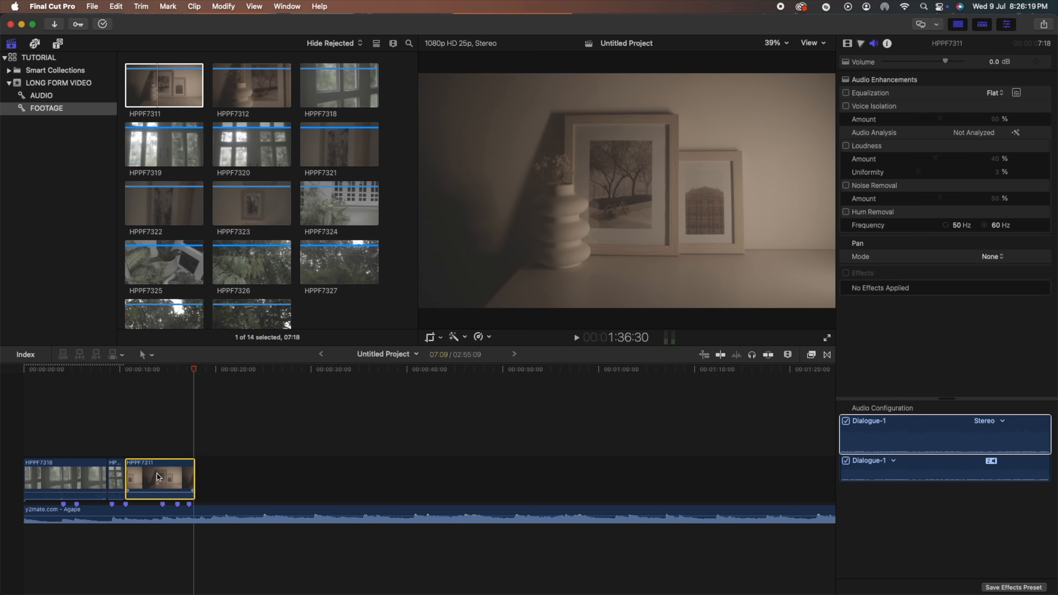
key("b")
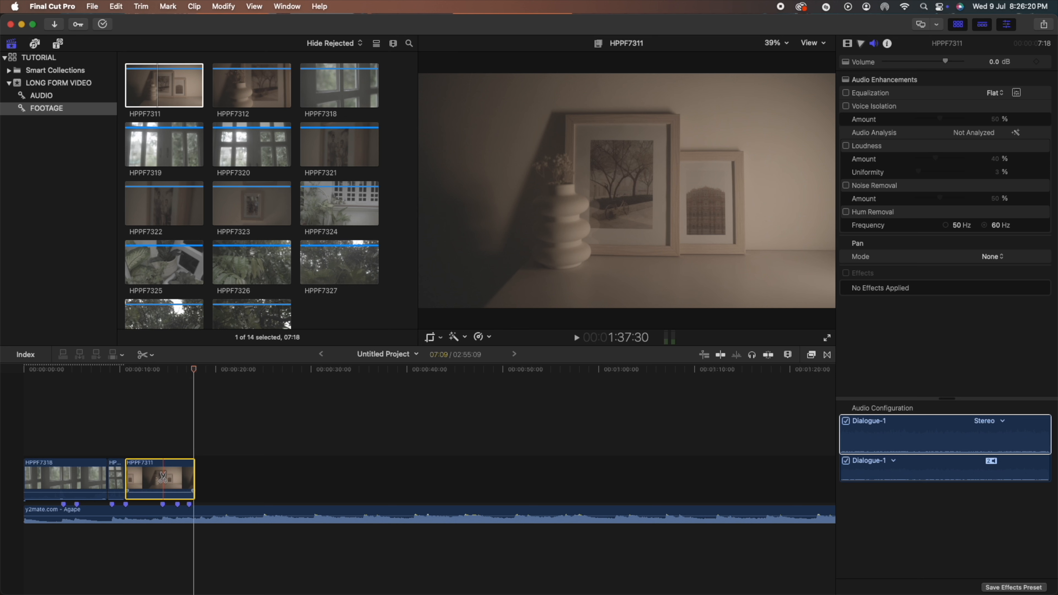
left_click(162, 480)
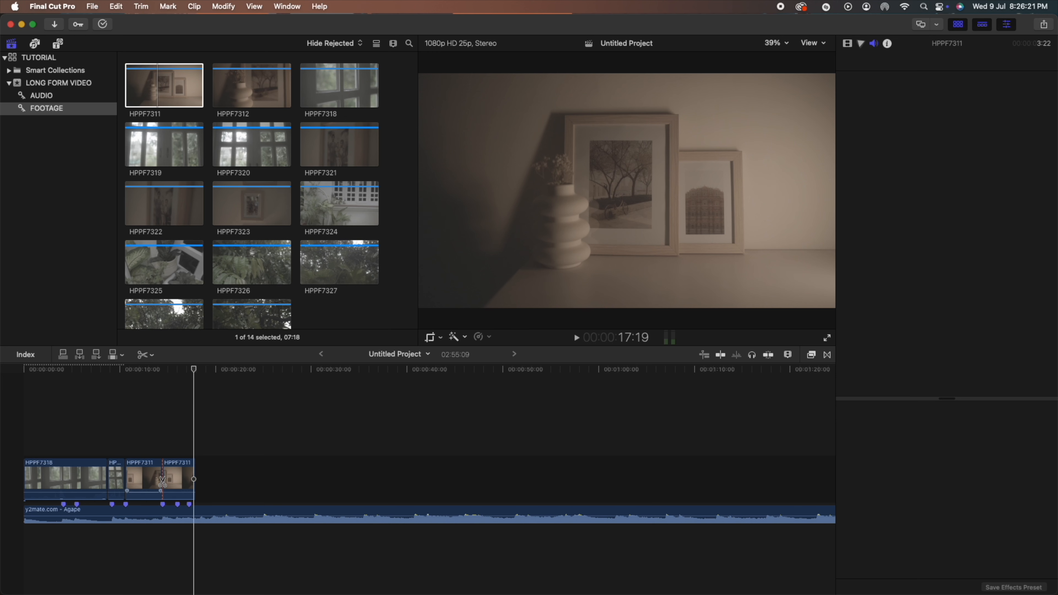
key("a")
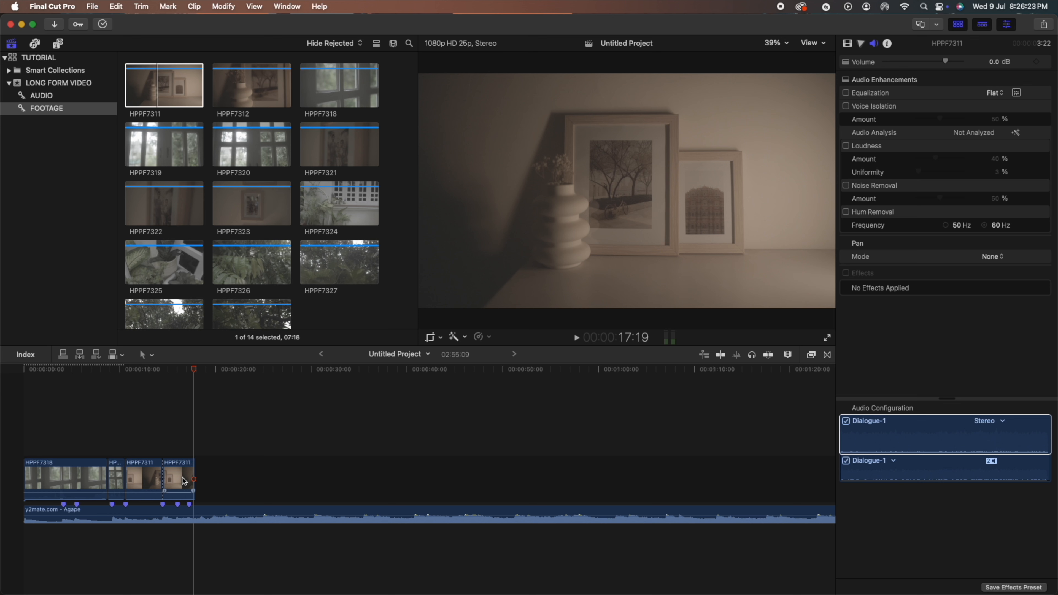
left_click(184, 482)
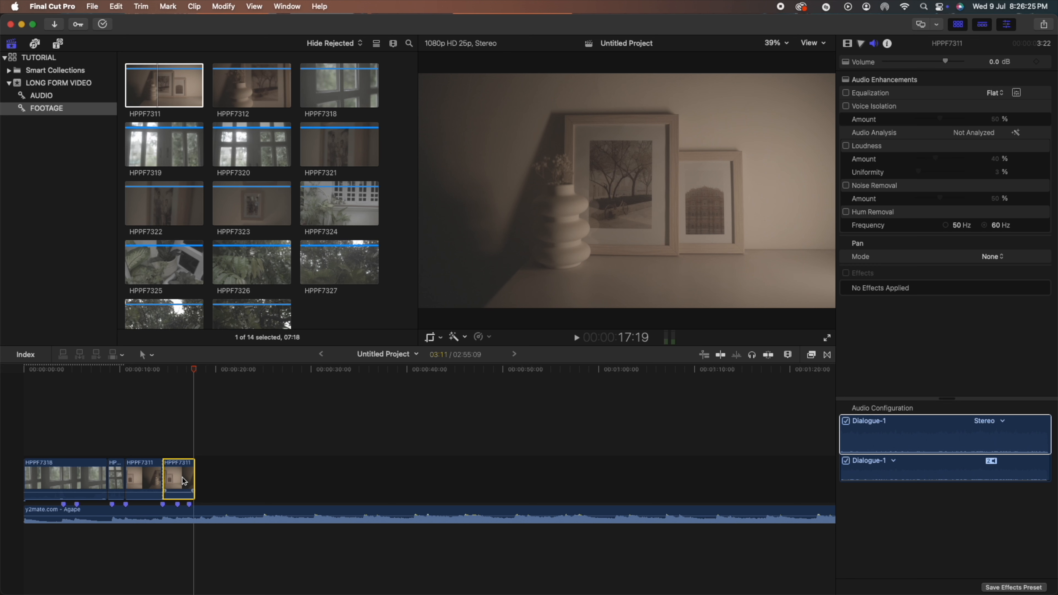
key("Delete")
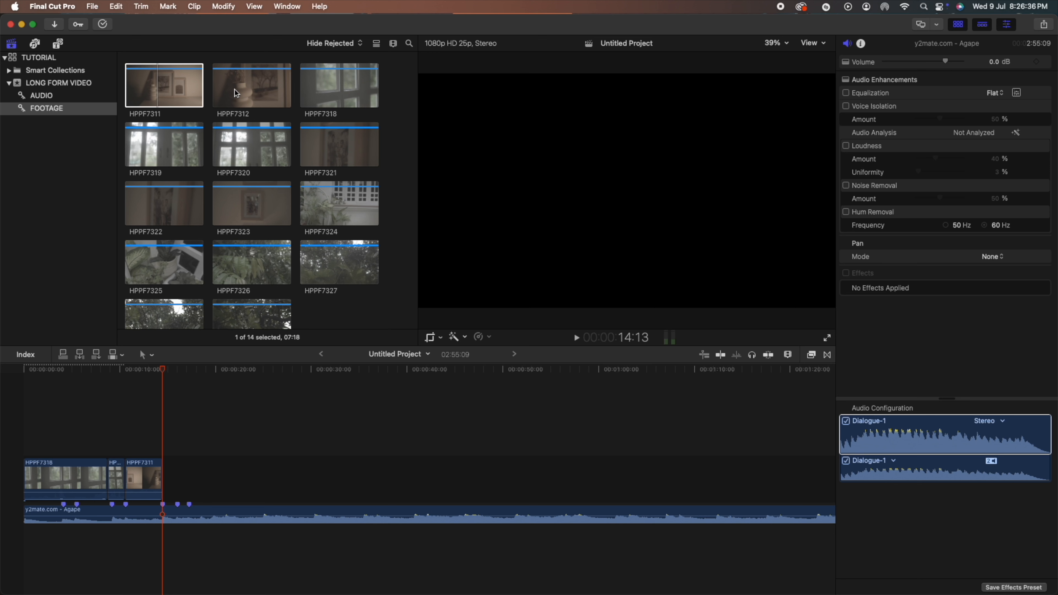
Append clip HPPF7312 after HPPF7311 on the timeline and show the color correction controls of HPPF7311.
mouse_move(228, 92)
left_mouse_down()
mouse_move(158, 392)
mouse_move(127, 461)
mouse_move(182, 453)
mouse_move(179, 481)
left_mouse_up()
left_click(140, 477)
left_click(861, 45)
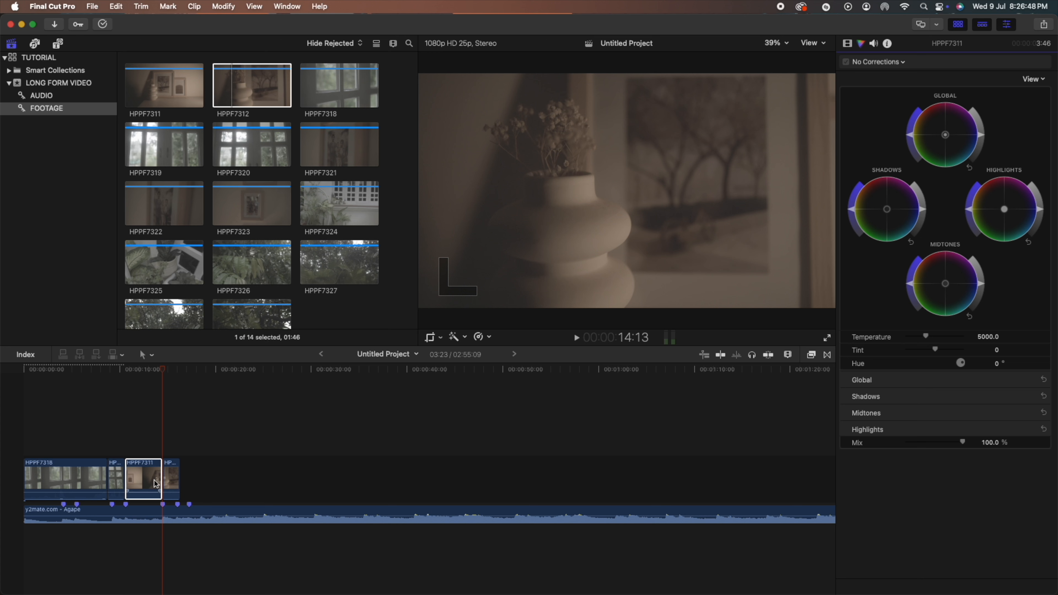
Apply the Canon Log 3/Cinema Gamut camera LUT to all four video clips on the timeline, using the General metadata view.
left_click_drag(187, 448, 96, 470)
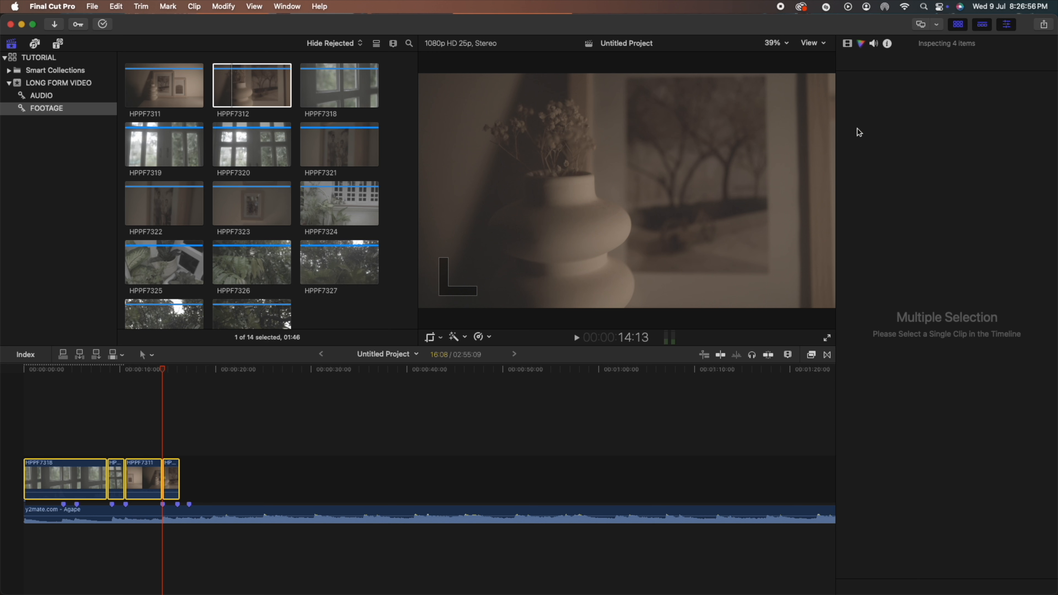
left_click(889, 43)
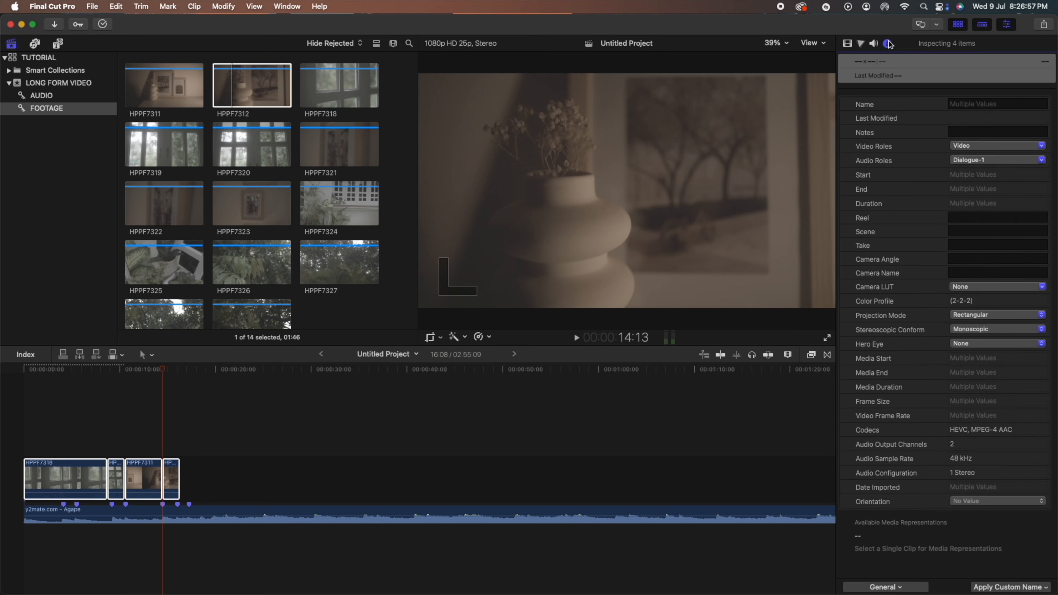
left_click(893, 590)
left_click(884, 423)
left_click(975, 287)
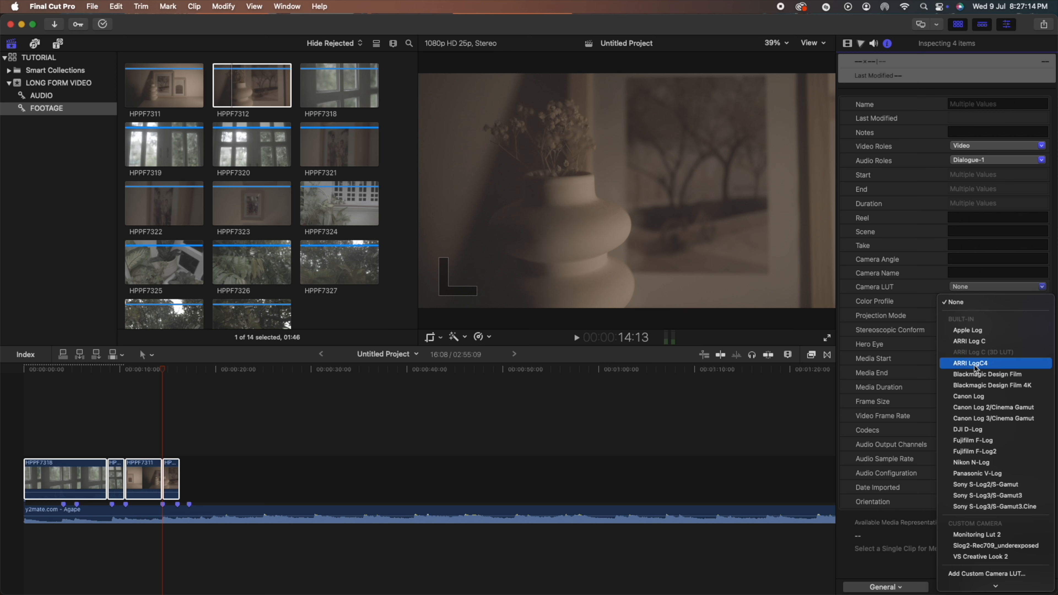
left_click(974, 419)
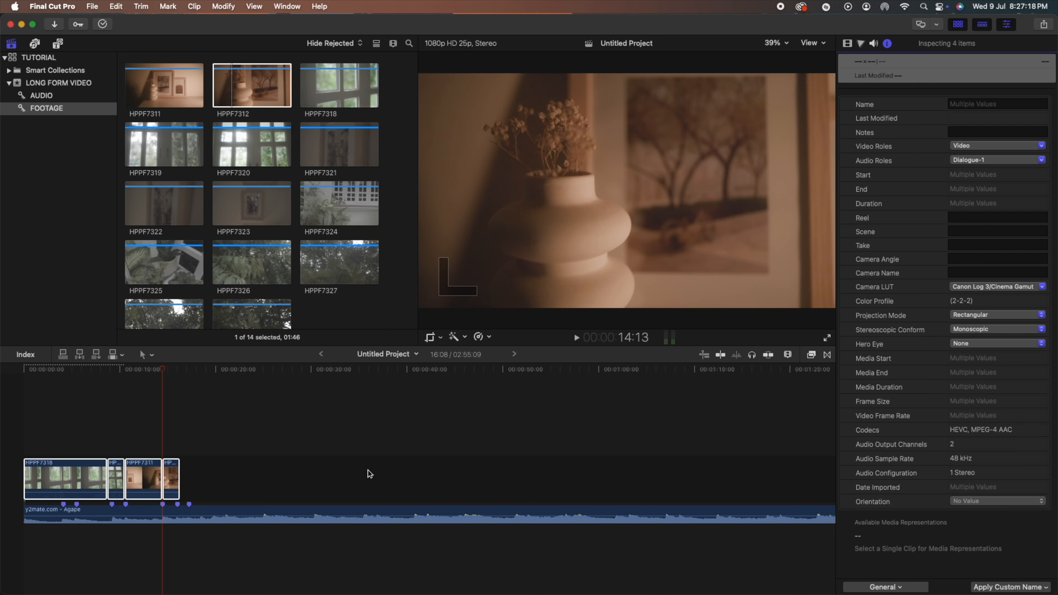
Grade clip HPPF7318 with Color Wheels, slightly lowering shadow and highlight brightness and raising global saturation, and review the available correction types.
left_click(861, 43)
left_click(82, 479)
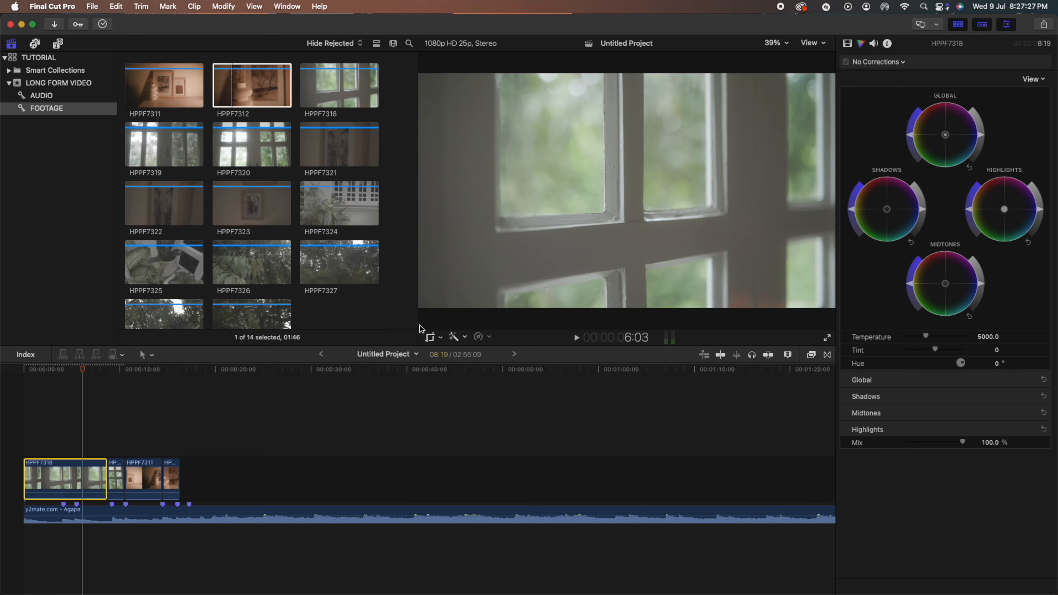
left_click_drag(925, 211, 923, 212)
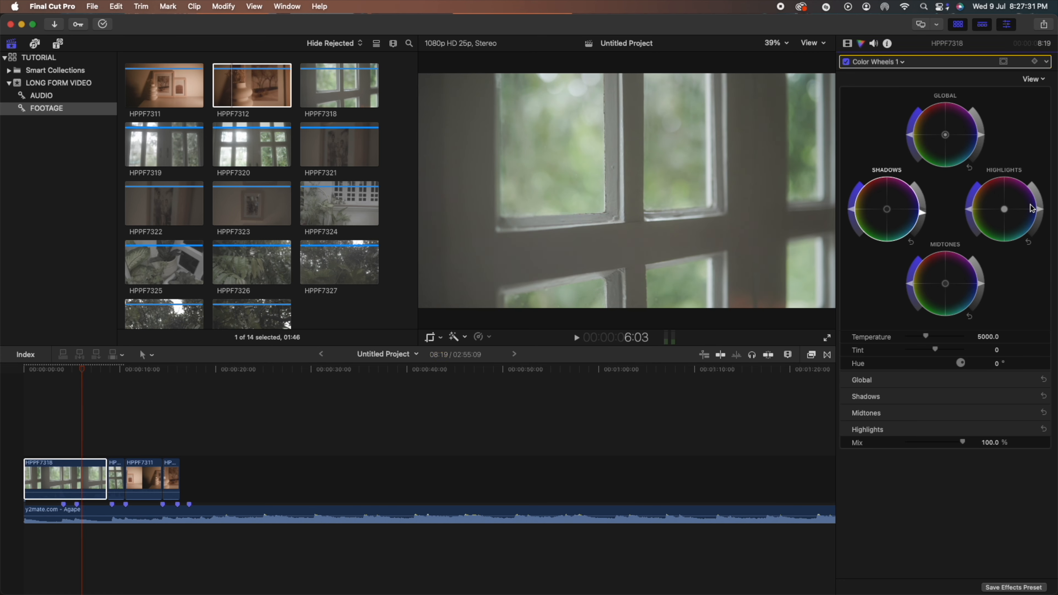
left_click_drag(1039, 209, 1040, 213)
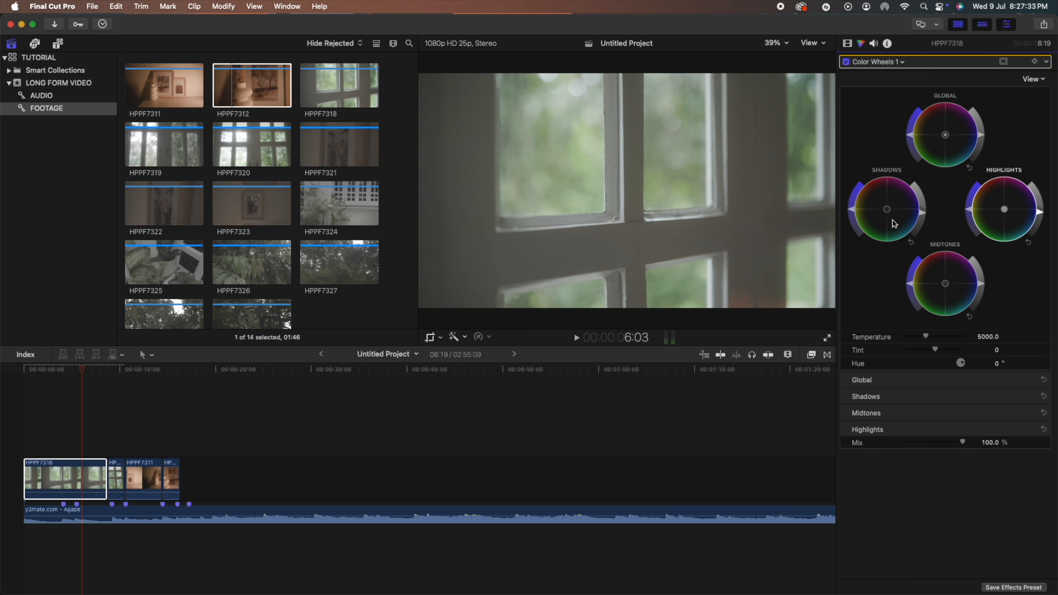
left_click_drag(852, 208, 852, 209)
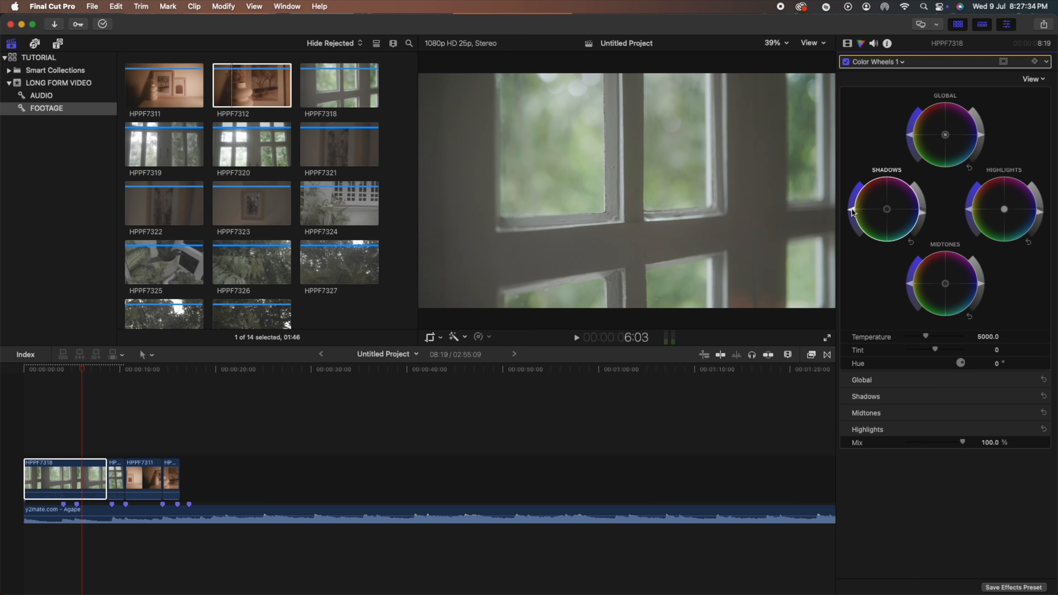
left_click(888, 61)
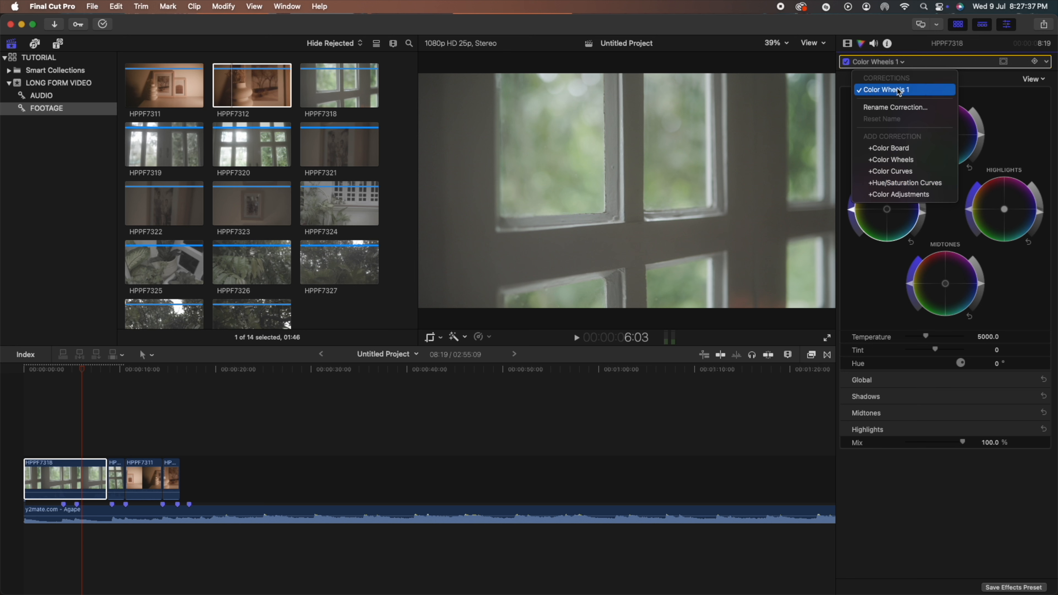
left_click(880, 221)
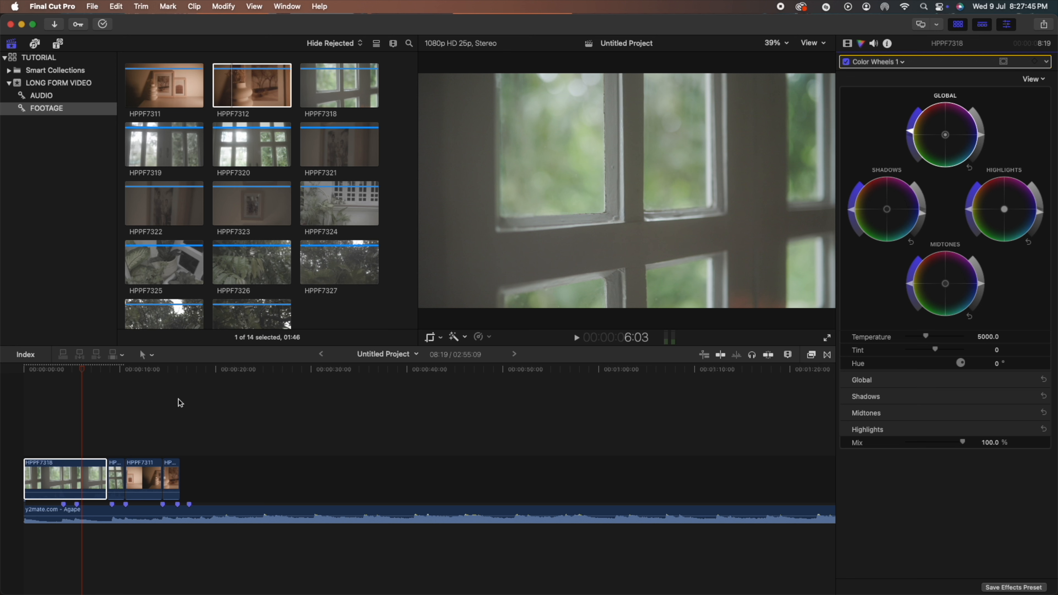
Add a Cross Dissolve transition at the start of clip HPPF7318.
left_click(827, 355)
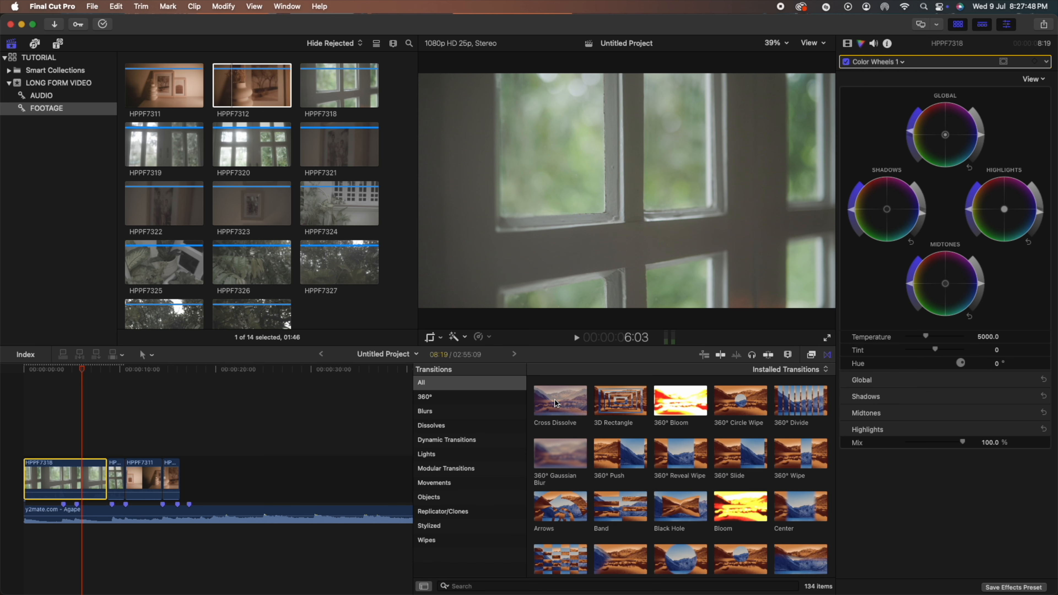
left_click_drag(555, 403, 29, 482)
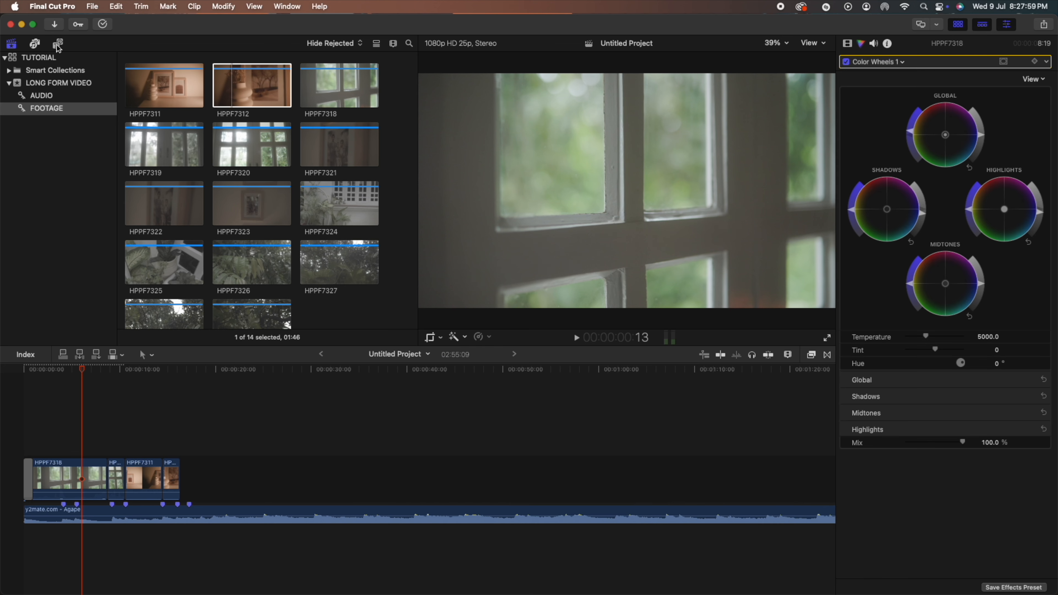
Place a Basic Title above the video clips at the start of the timeline.
left_click(57, 43)
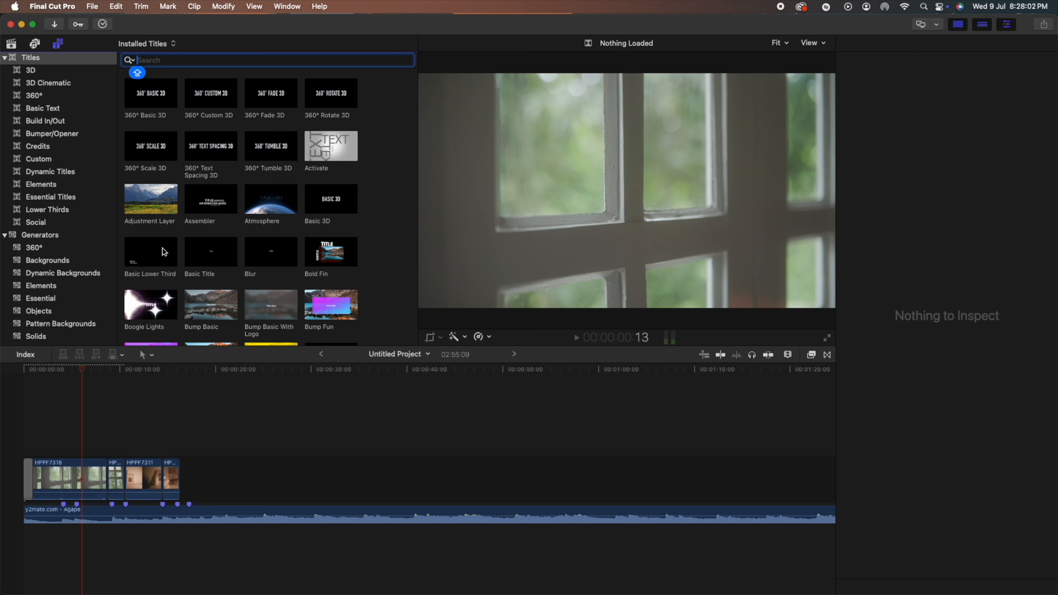
left_click(198, 257)
left_click_drag(201, 255, 21, 410)
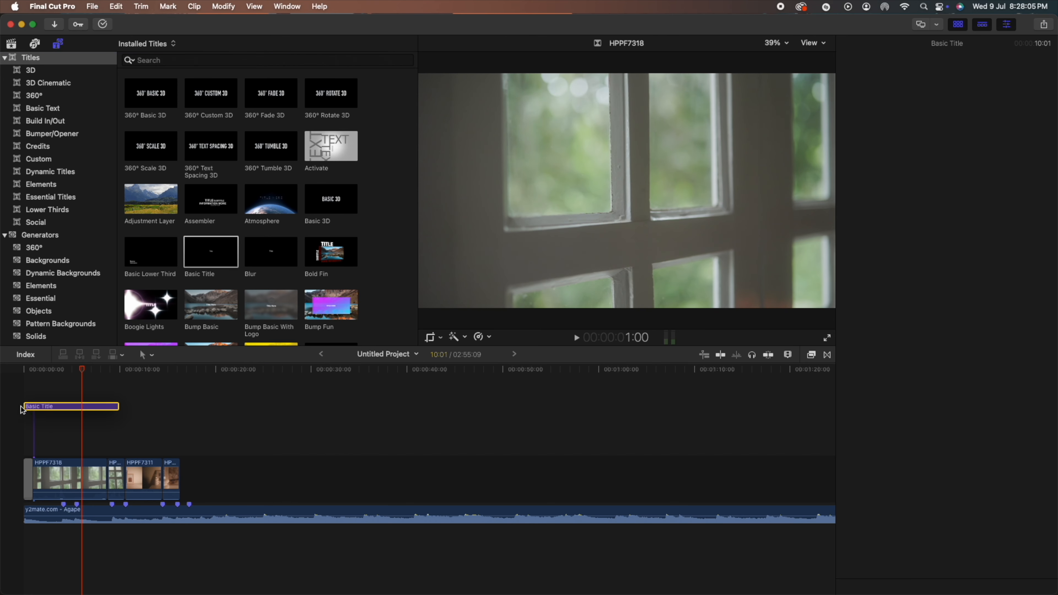
Change the Basic Title's text to DAY 1 and set its font to Herculanum.
left_click(56, 450)
double_click(57, 451)
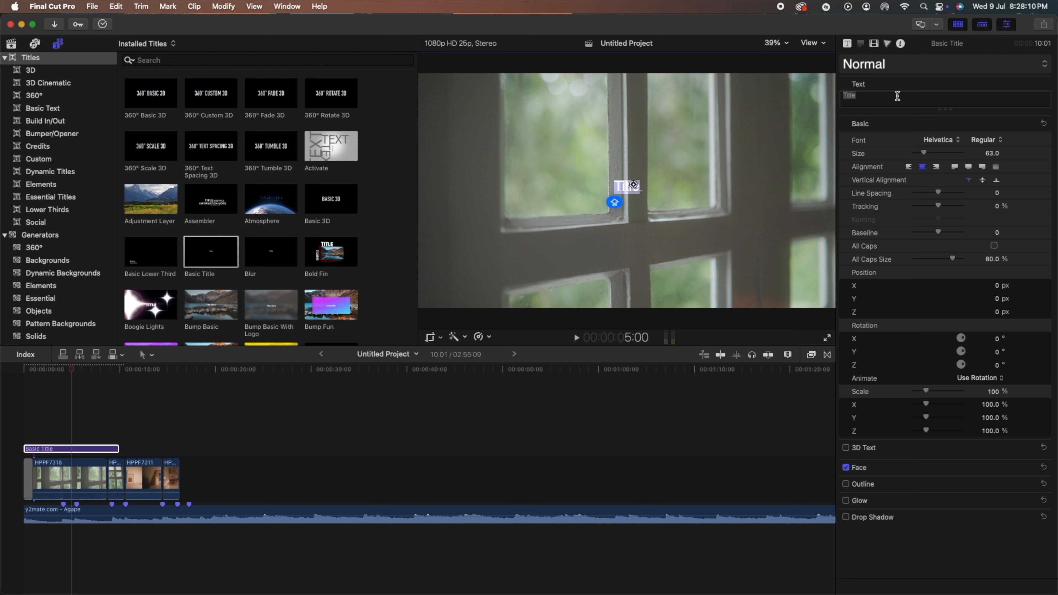
left_click(876, 100)
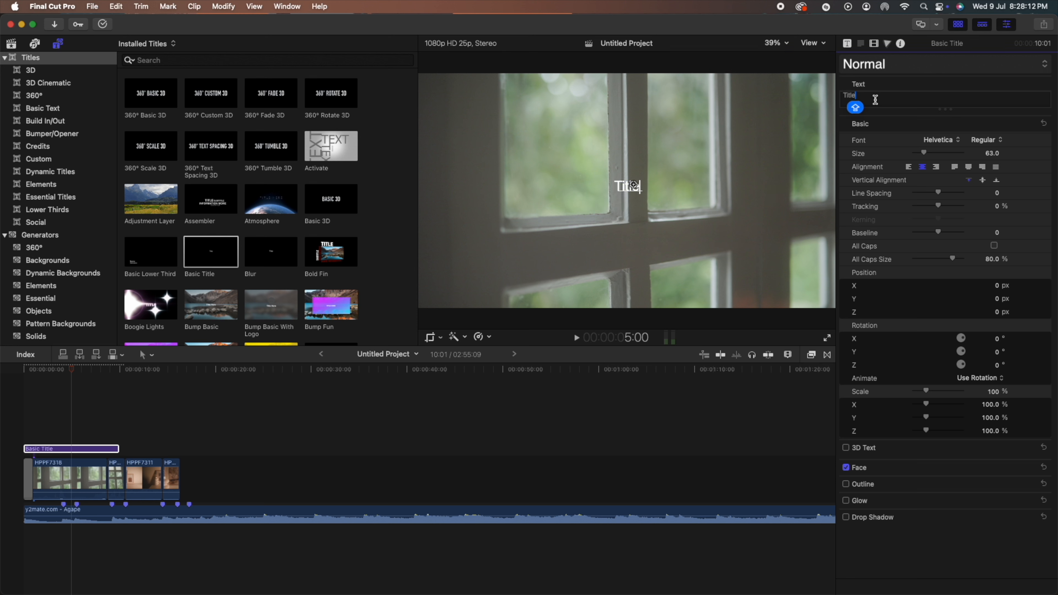
key("BackSpace")
key("BackSpace")
key("BackSpace")
key("BackSpace")
key("BackSpace")
type("DAY 1")
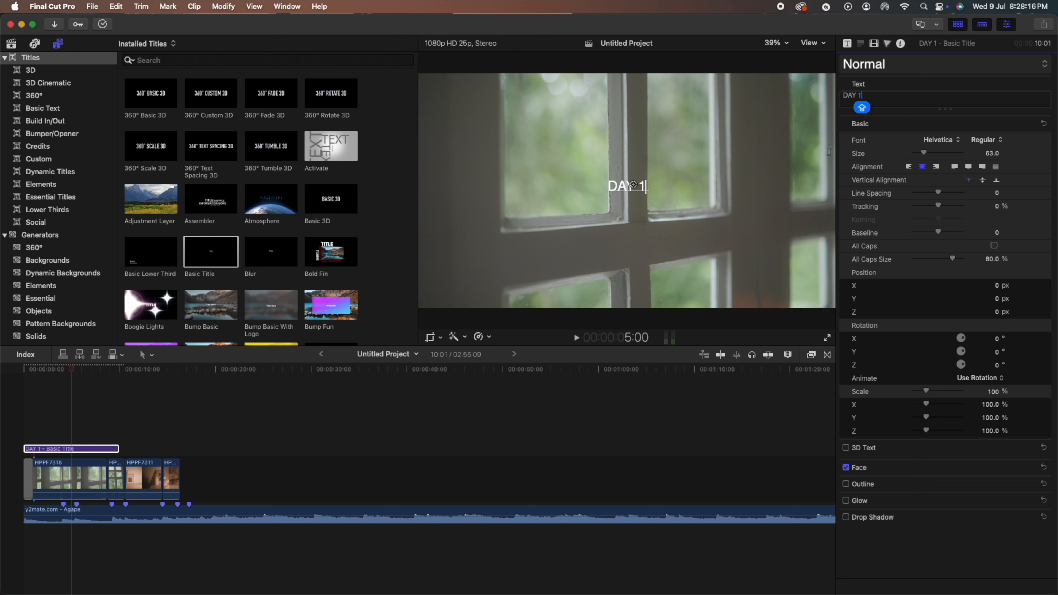
left_click(941, 140)
left_click(941, 173)
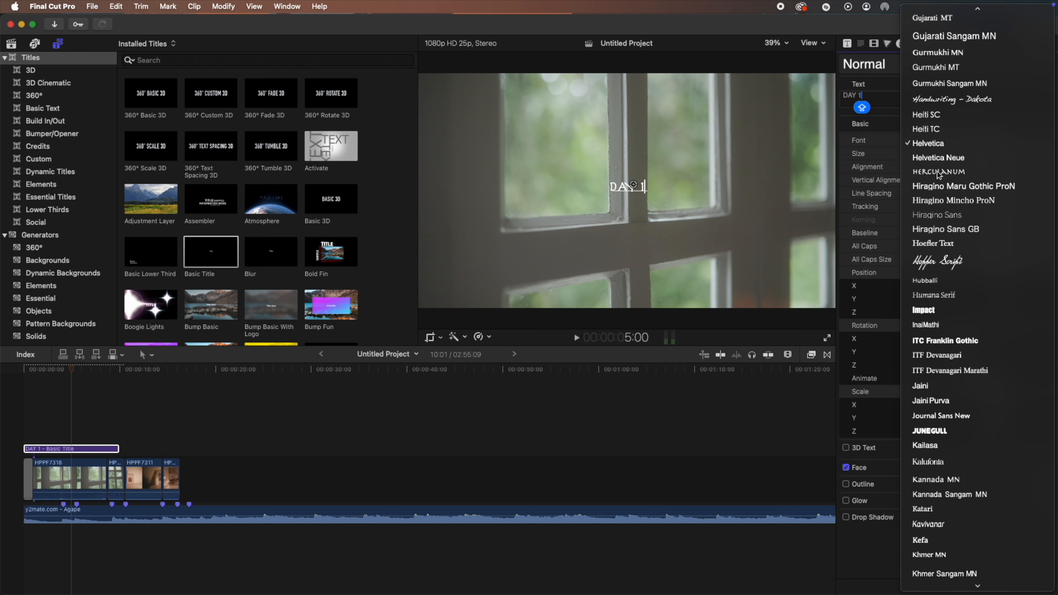
Move the playhead to the end of the DAY 1 title and open the settings of the default file export.
left_click_drag(73, 370, 123, 388)
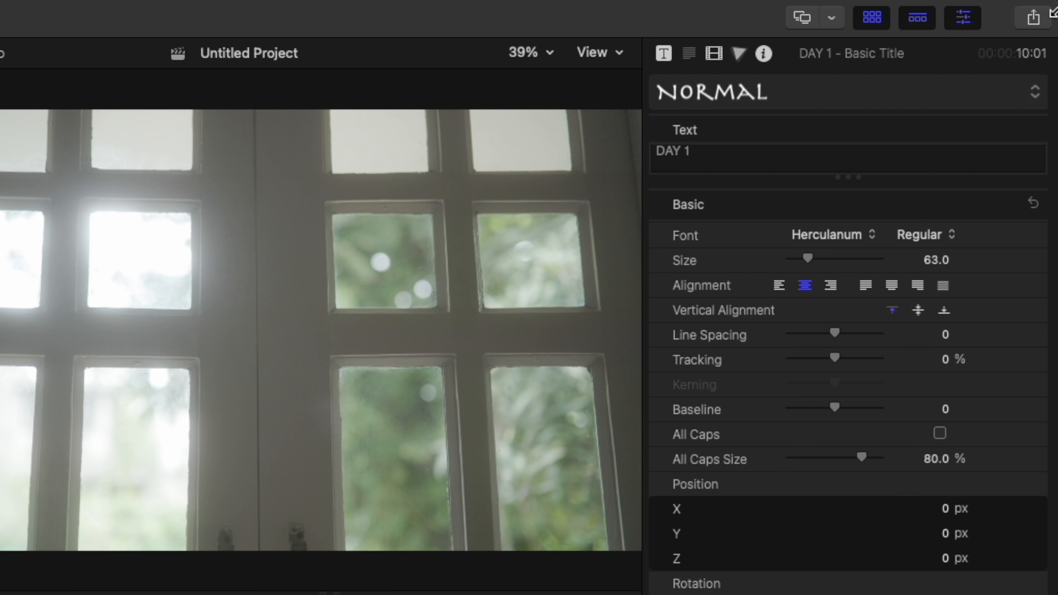
left_click(1034, 18)
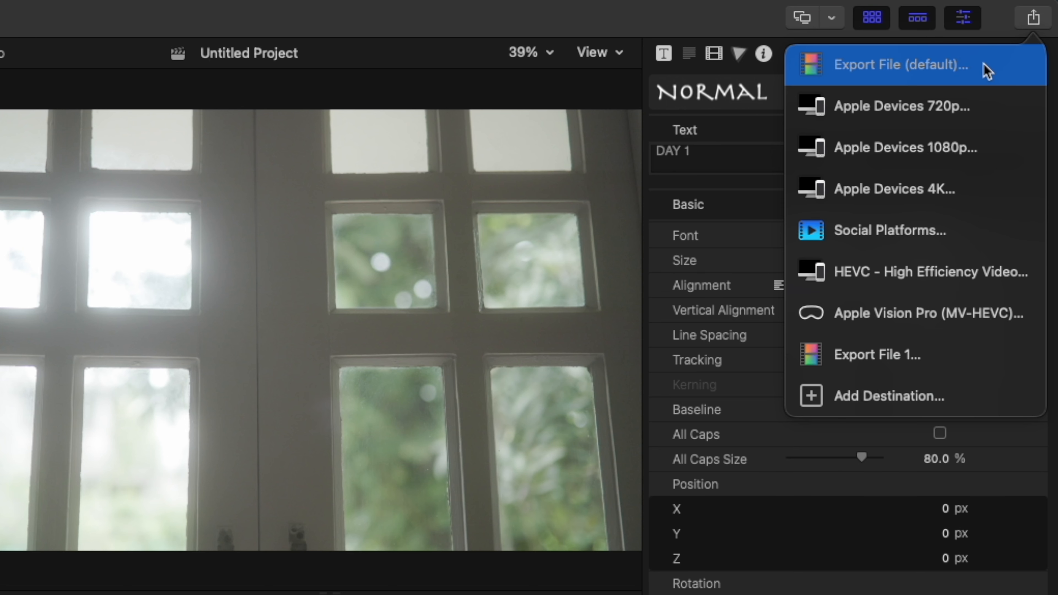
left_click(985, 66)
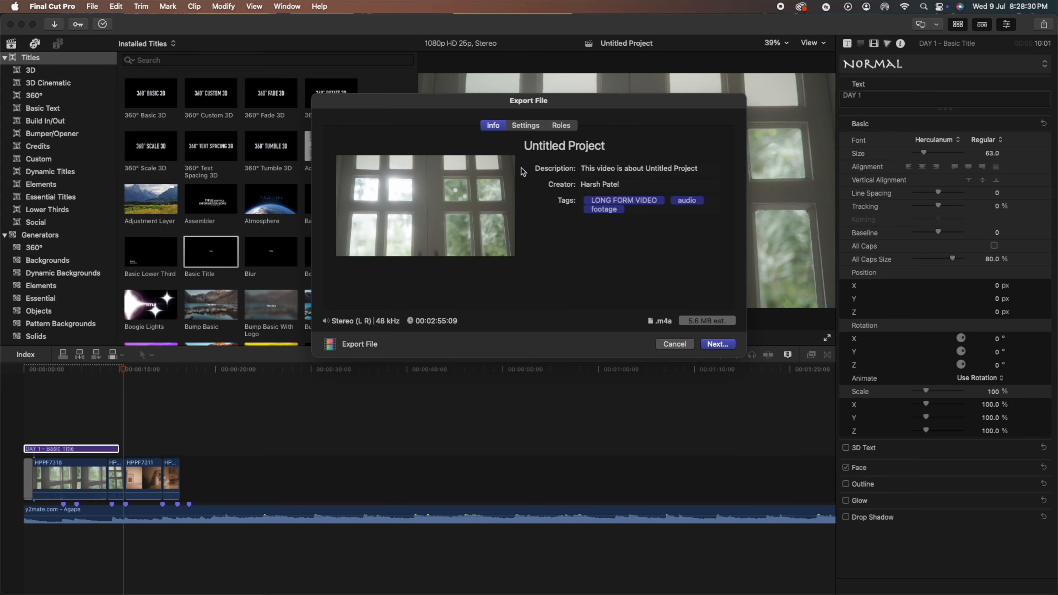
left_click(522, 129)
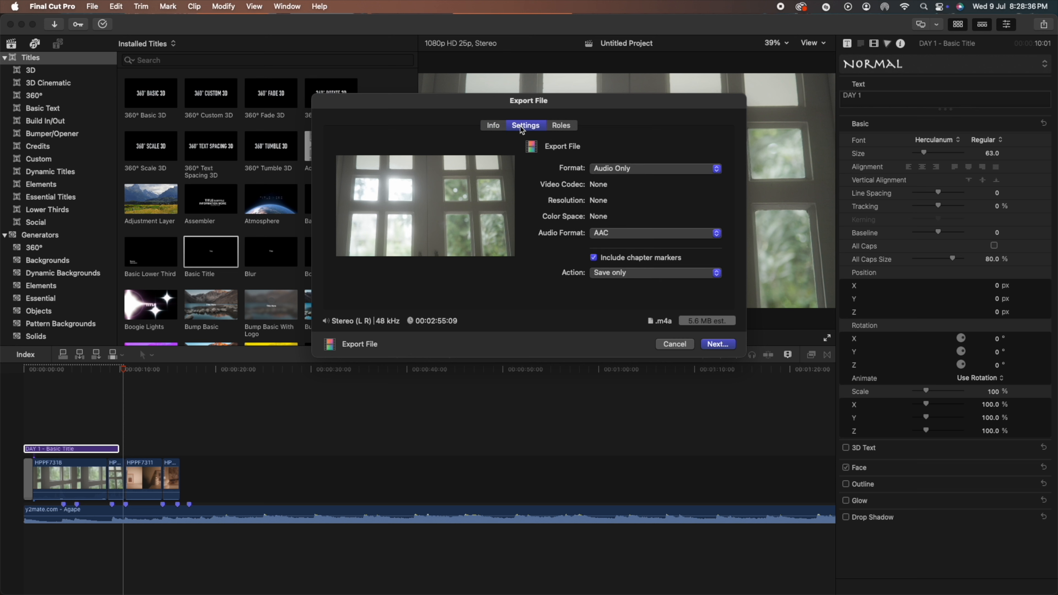
Set the export format to Video and Audio with the H.264 video codec.
left_click(642, 168)
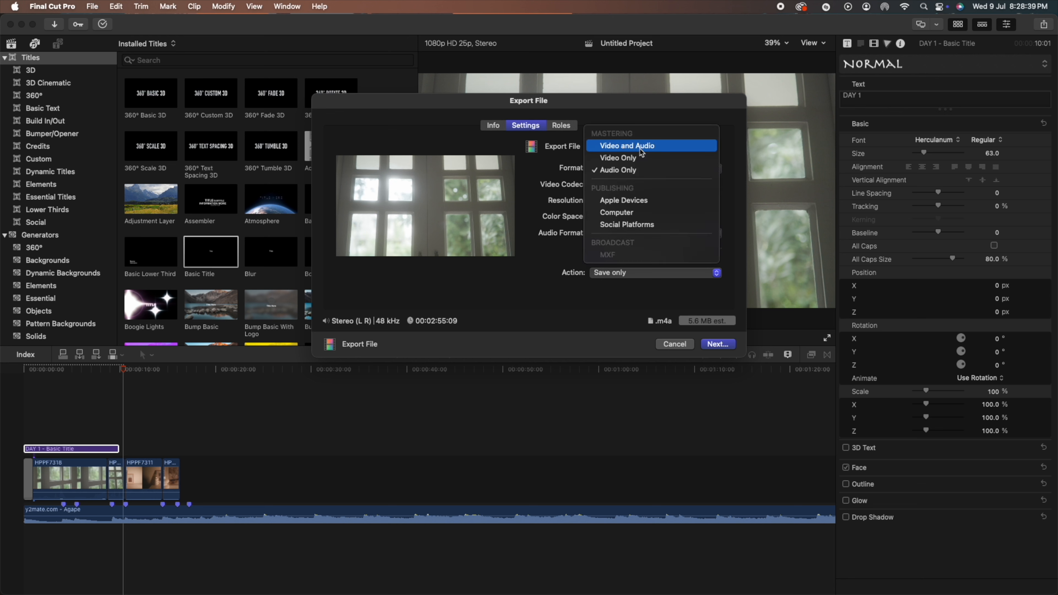
left_click(641, 150)
left_click(644, 187)
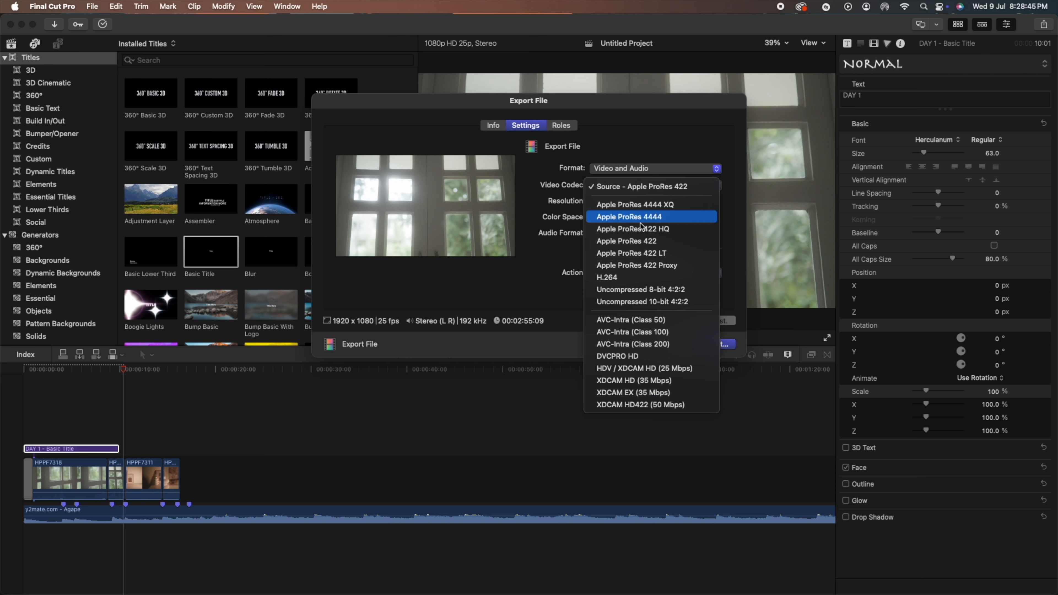
left_click(634, 280)
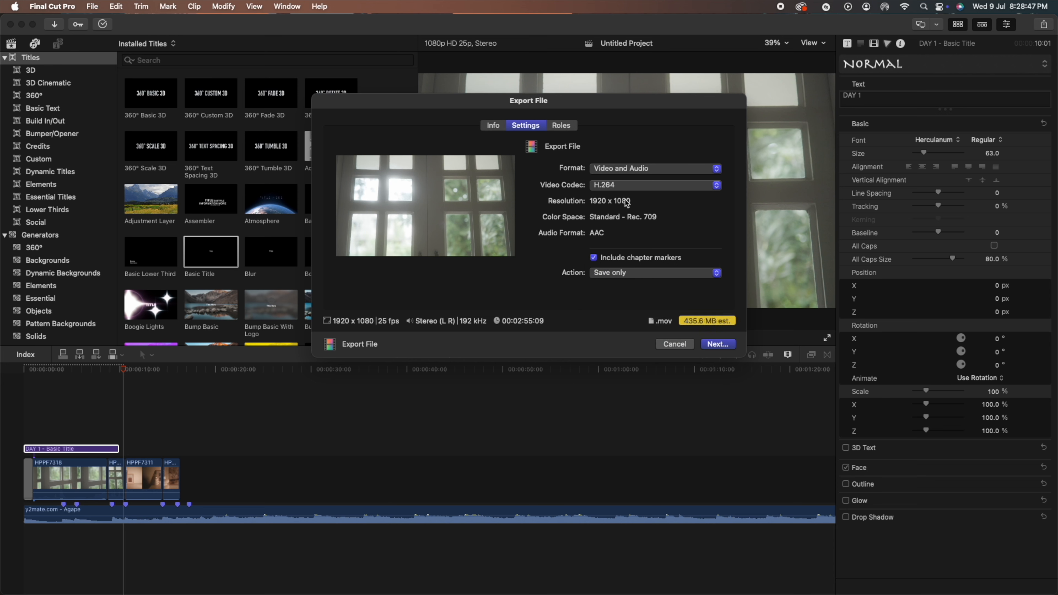
Set the export format to Computer with the H.264 Multi-pass (Better) video codec.
left_click(625, 168)
left_click(618, 237)
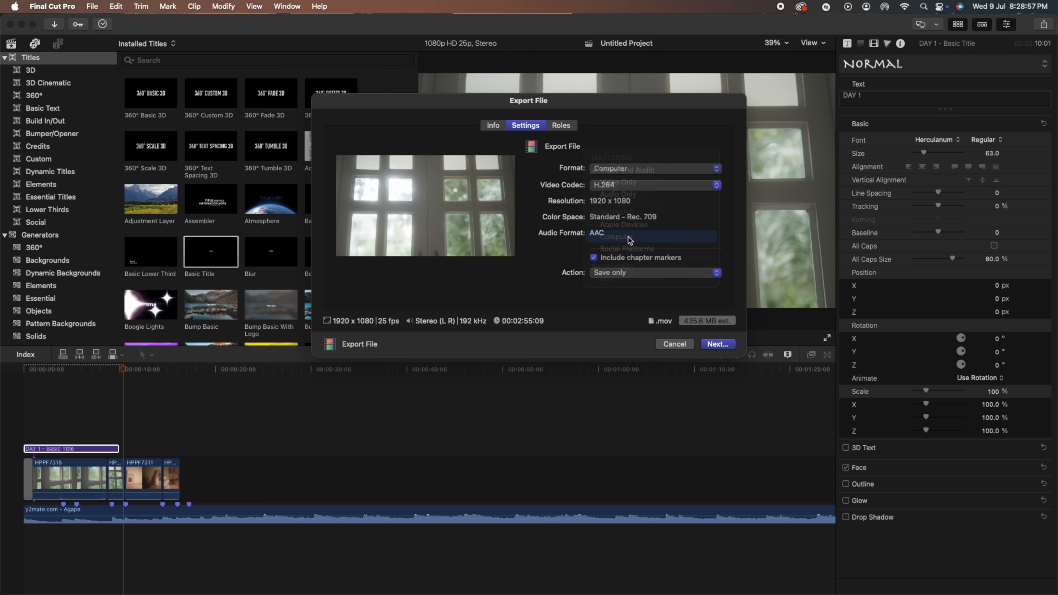
left_click(658, 186)
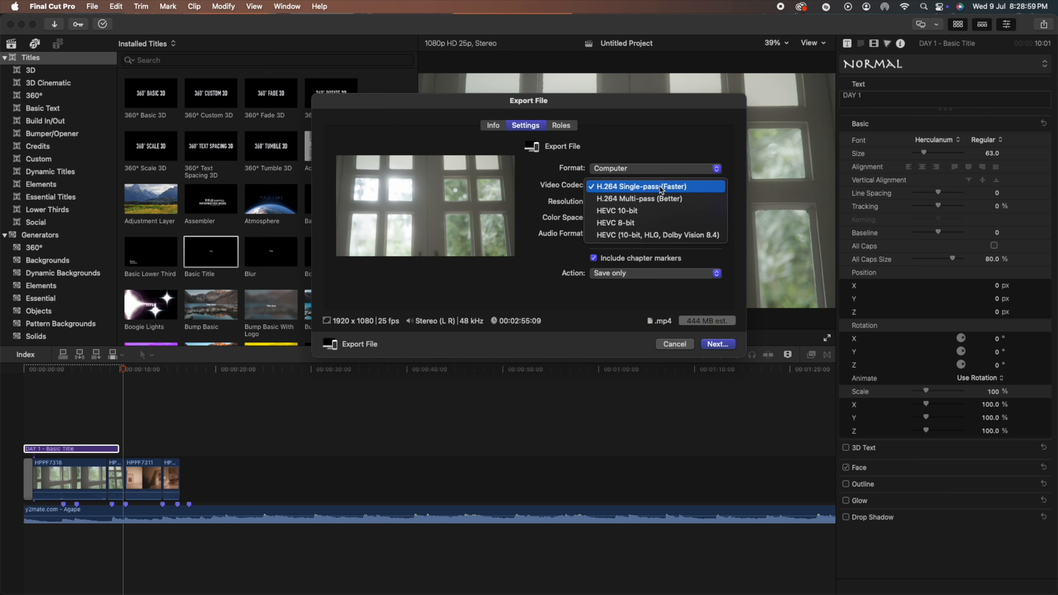
left_click(660, 198)
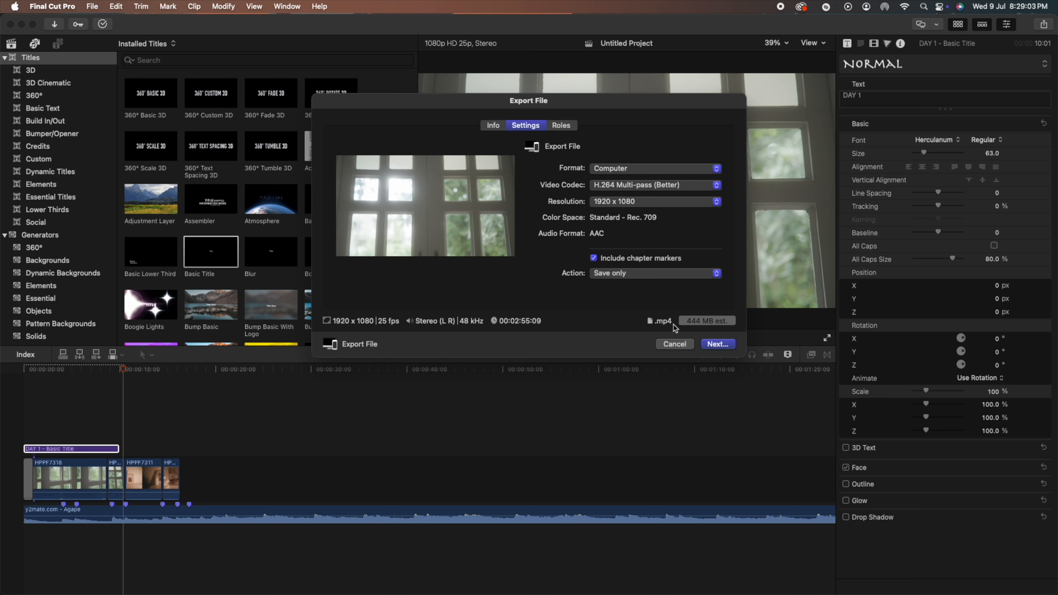
Save the export to the Desktop as TRIAL and check its sharing progress in Background Tasks.
left_click(712, 345)
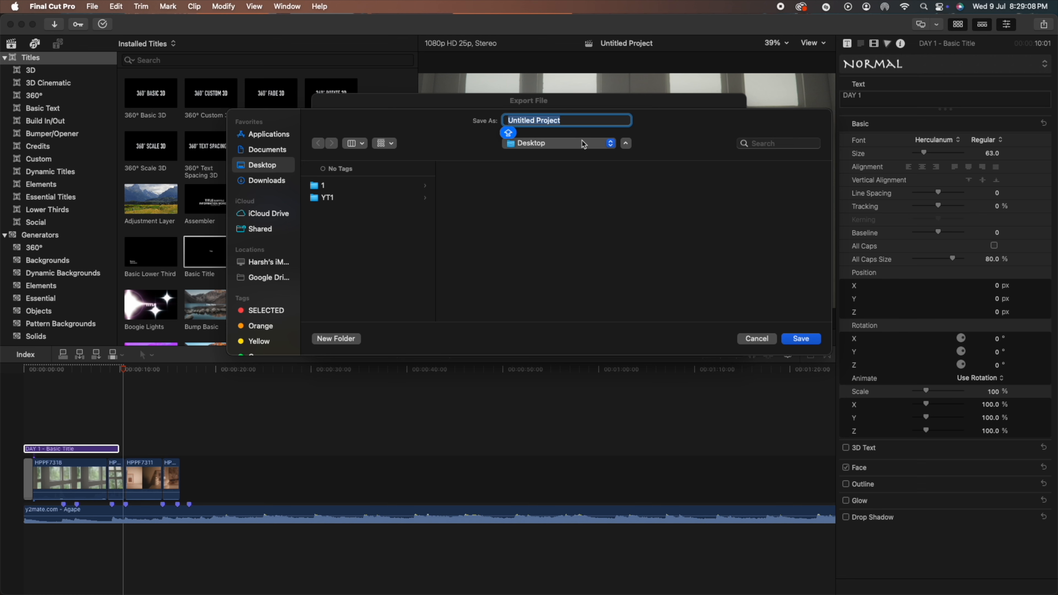
type("TRI")
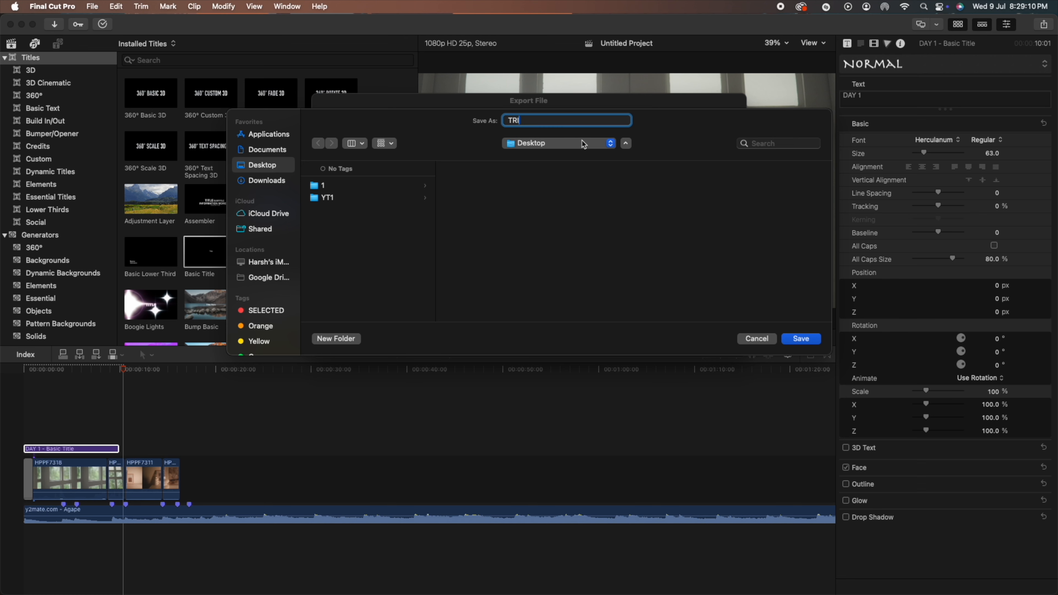
type("AL")
key("Caps_Lock")
left_click(808, 341)
left_click(103, 25)
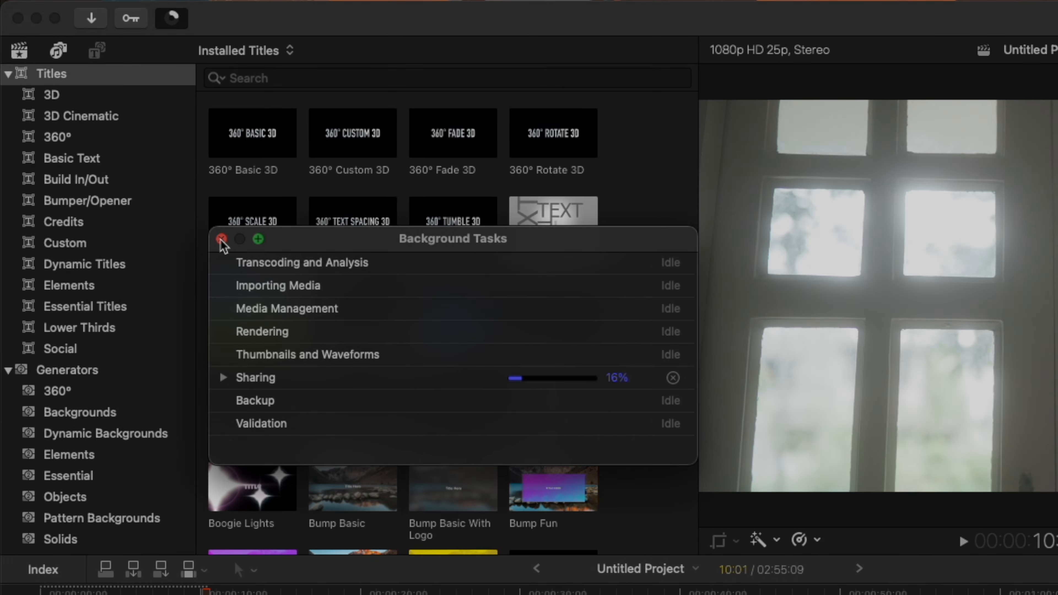
left_click(221, 239)
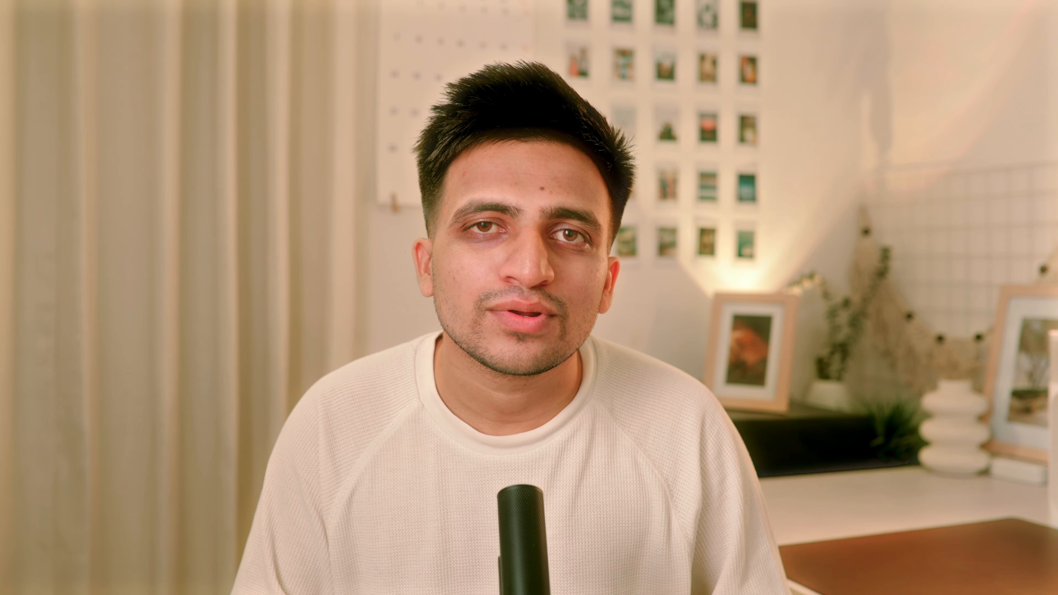